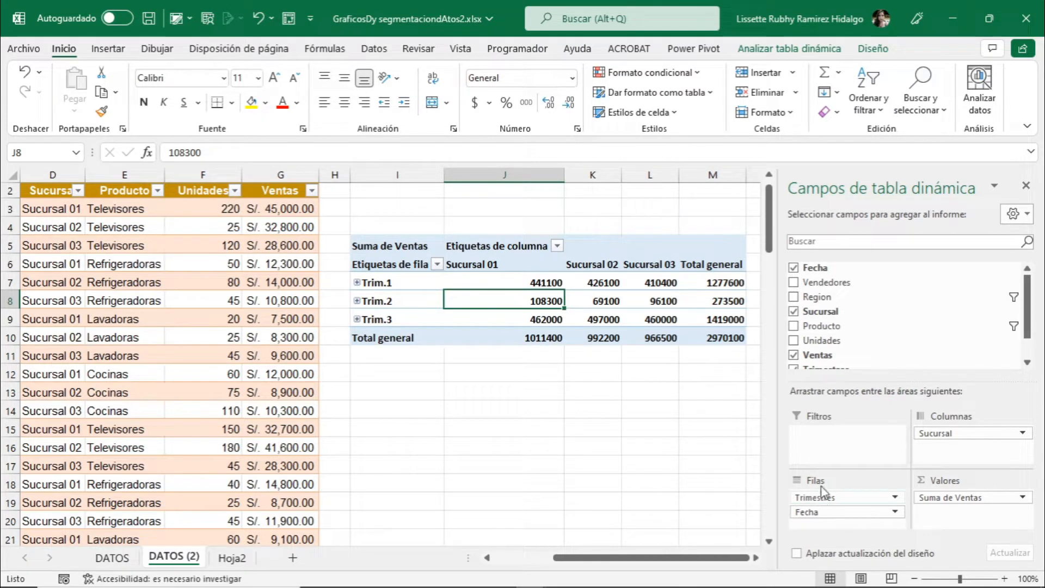
- Insert a 3D clustered column pivot chart (Columna agrupada 3D) based on the quarterly sales pivot table
left_click(603, 298)
left_click(517, 314)
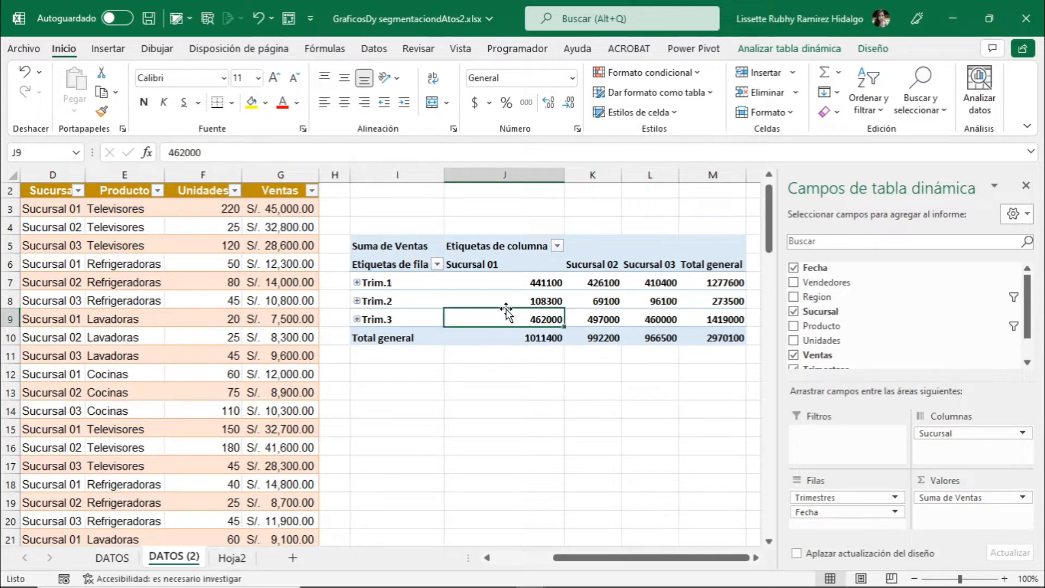
left_click(796, 52)
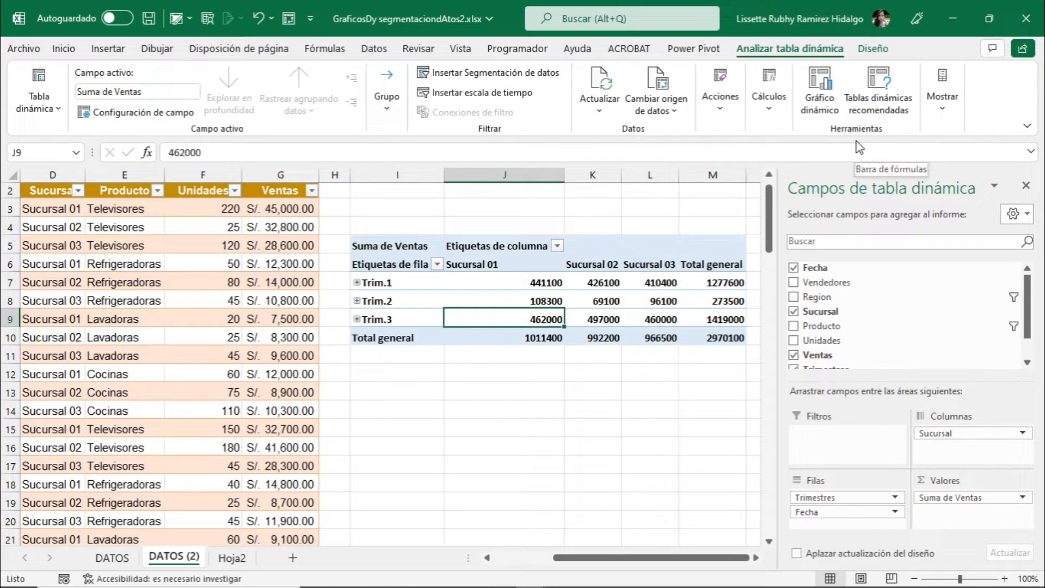
left_click(826, 110)
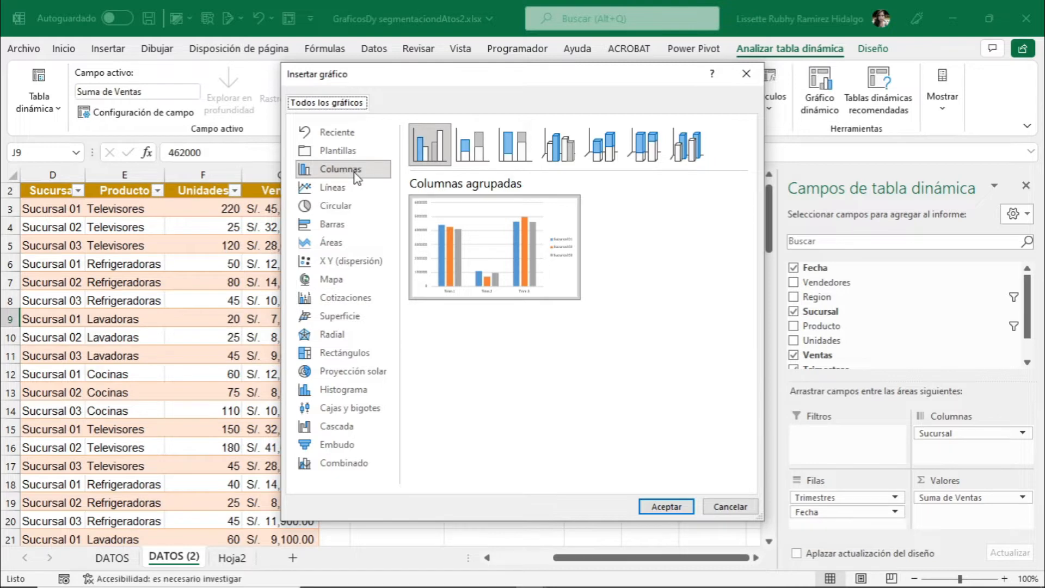
left_click(558, 159)
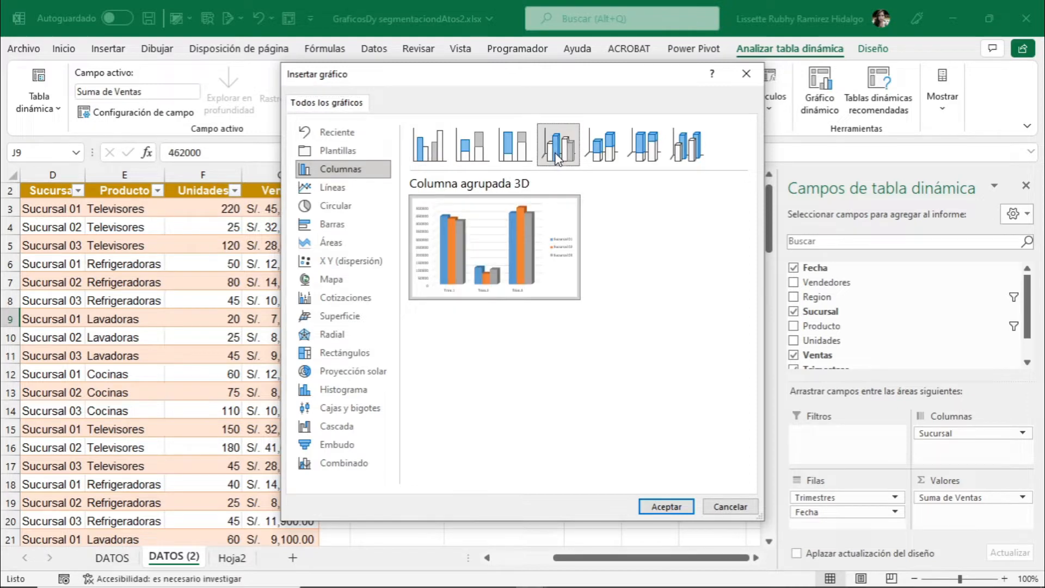
left_click(661, 508)
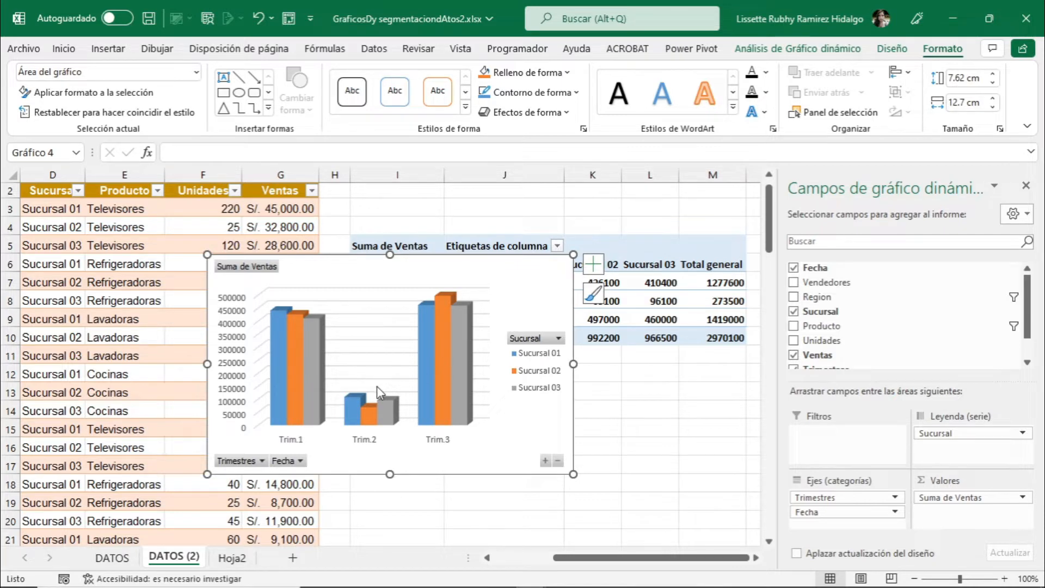
- Switch the pivot chart's rows and columns so branches form the categories and quarters form the series
mouse_move(303, 426)
left_click(888, 50)
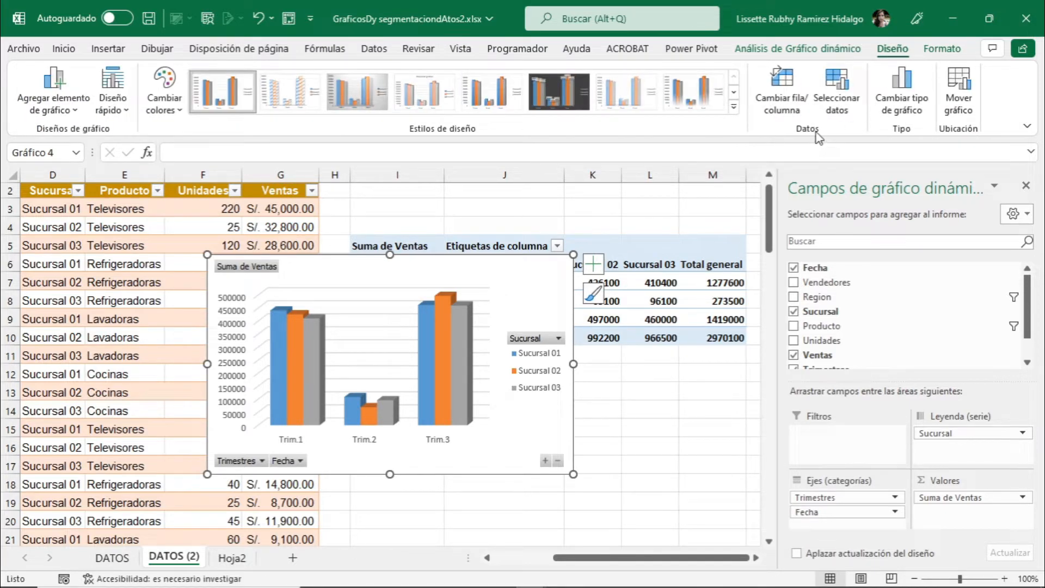
left_click(781, 101)
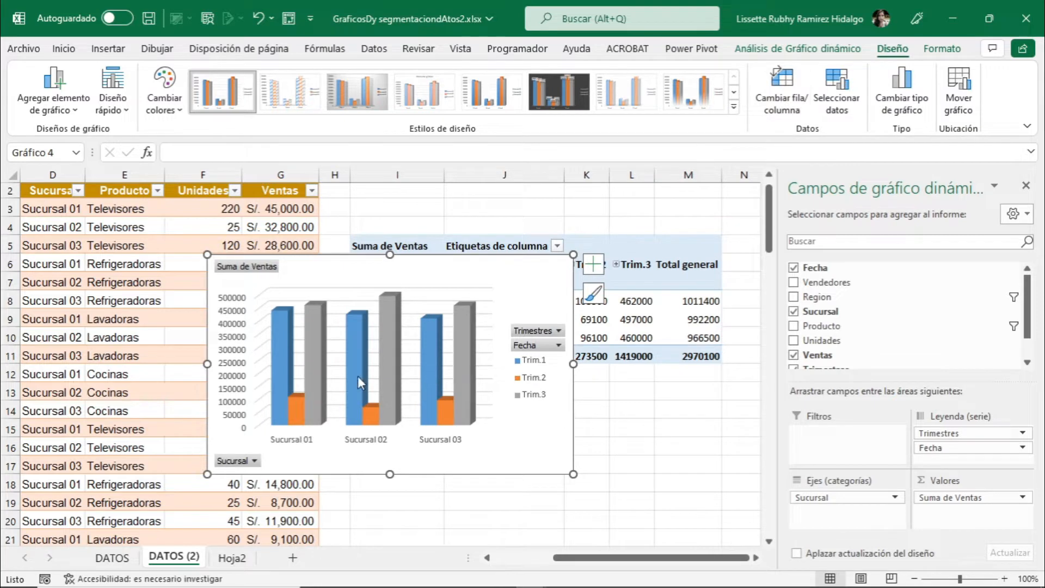
mouse_move(359, 377)
mouse_move(442, 394)
- Filter the pivot chart's Trimestres field to Trim.1 only, and clear that filter again
left_click(559, 330)
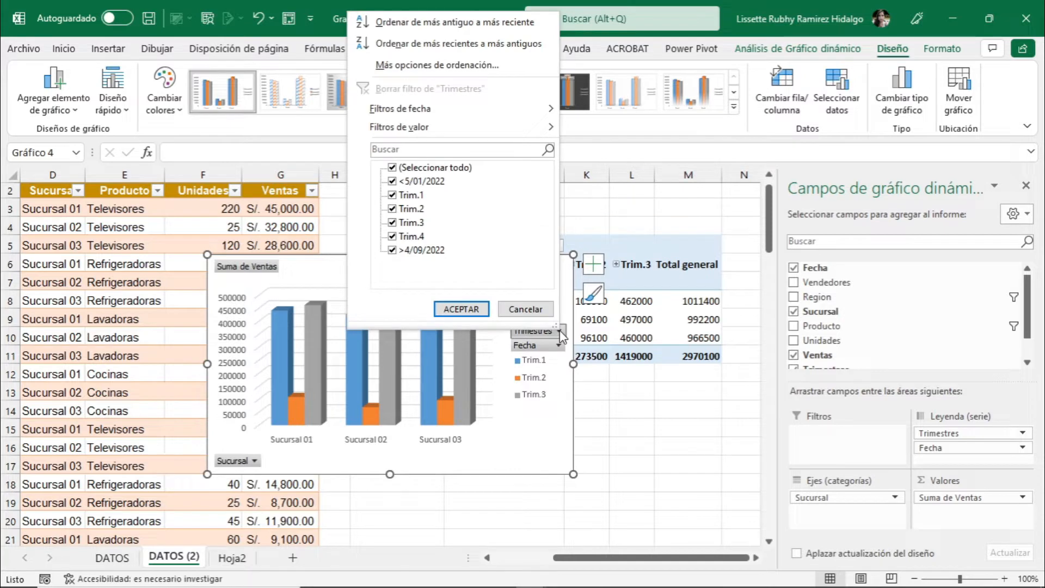
left_click(394, 169)
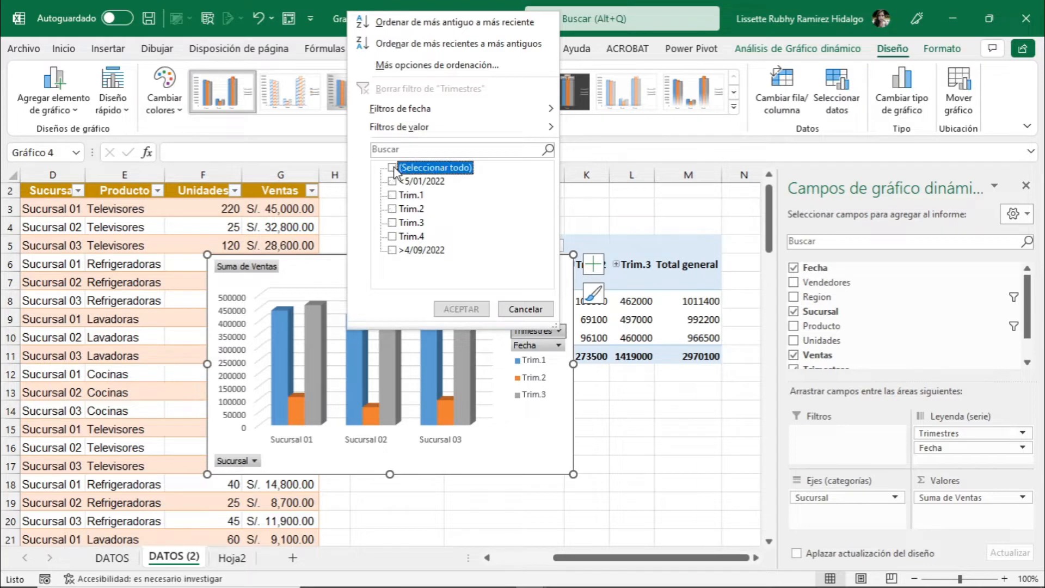
left_click(393, 195)
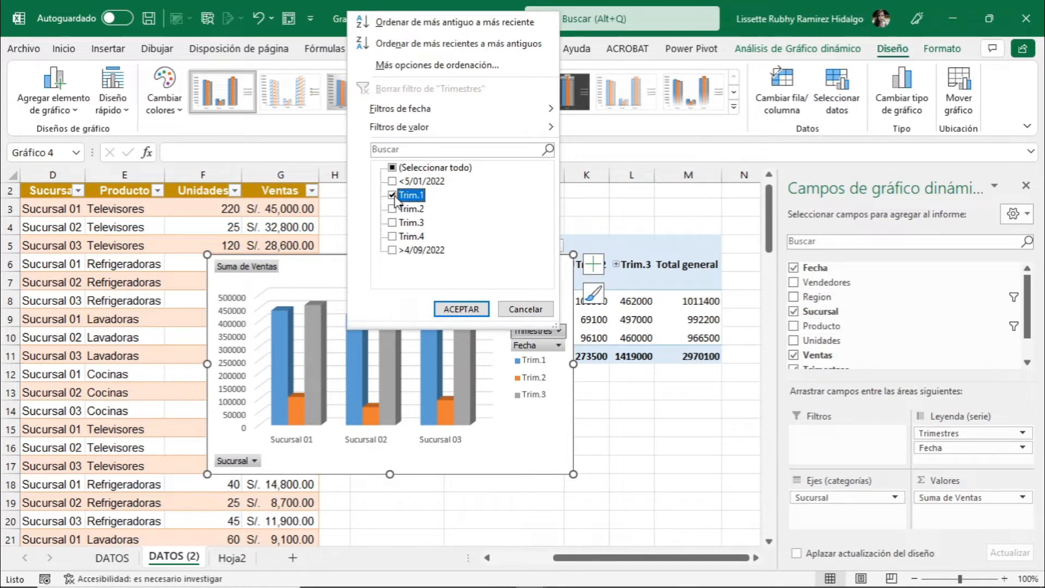
left_click(463, 308)
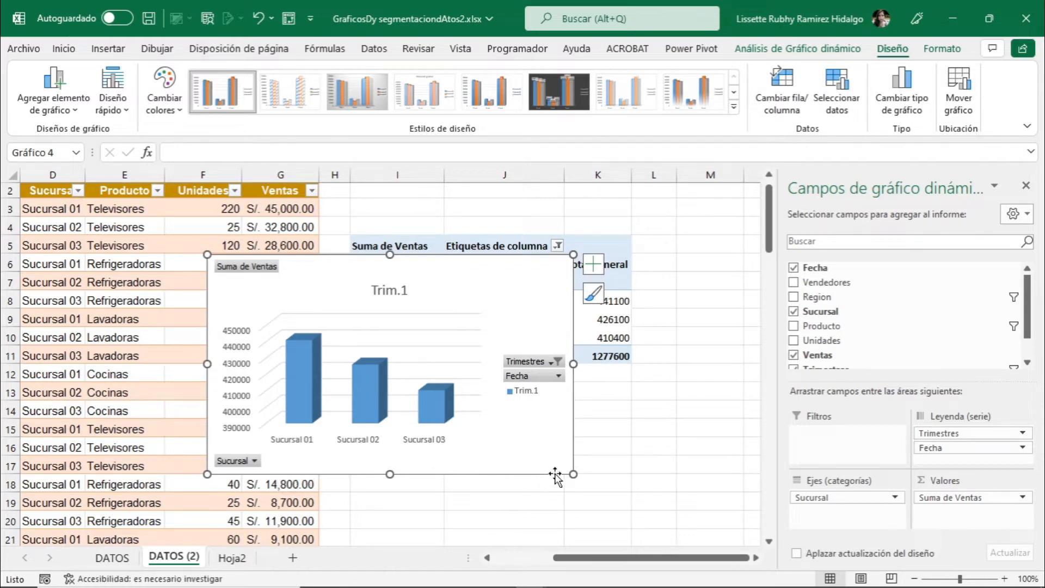
left_click(557, 362)
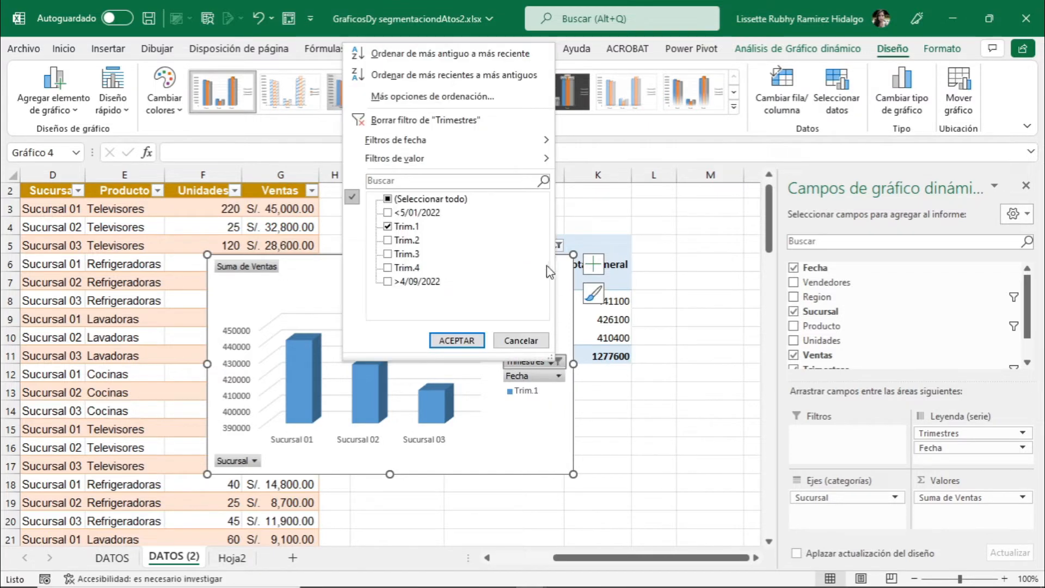
left_click(479, 122)
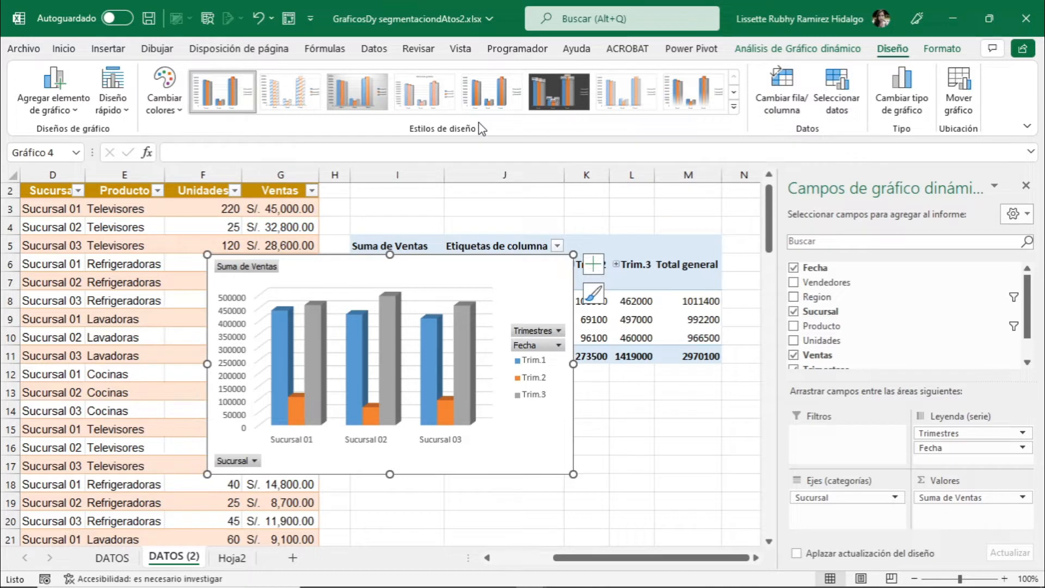
- Filter the pivot chart's Sucursal field to Sucursal 01 only, and clear that filter again
left_click(254, 463)
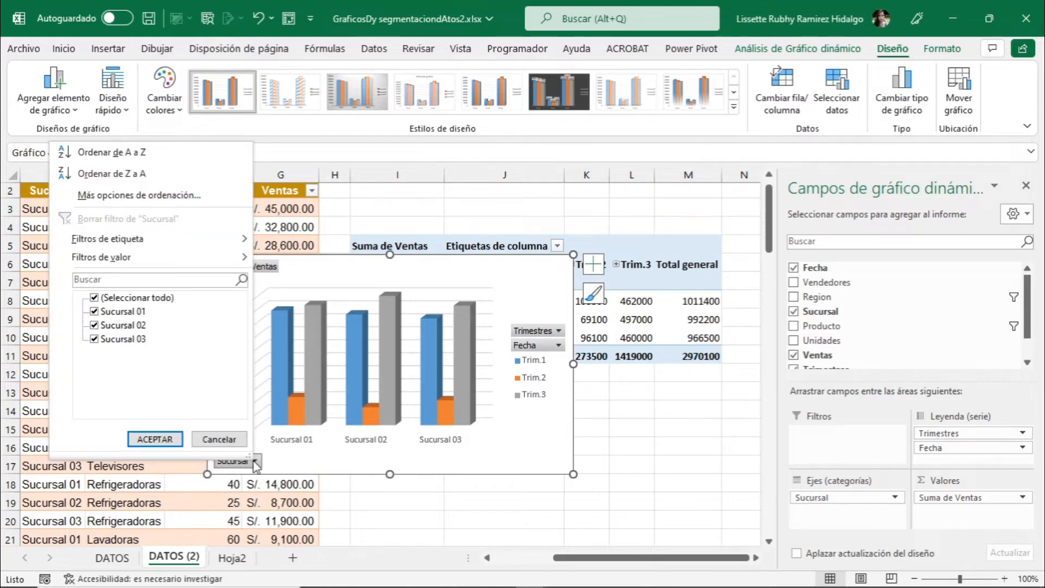
left_click(94, 298)
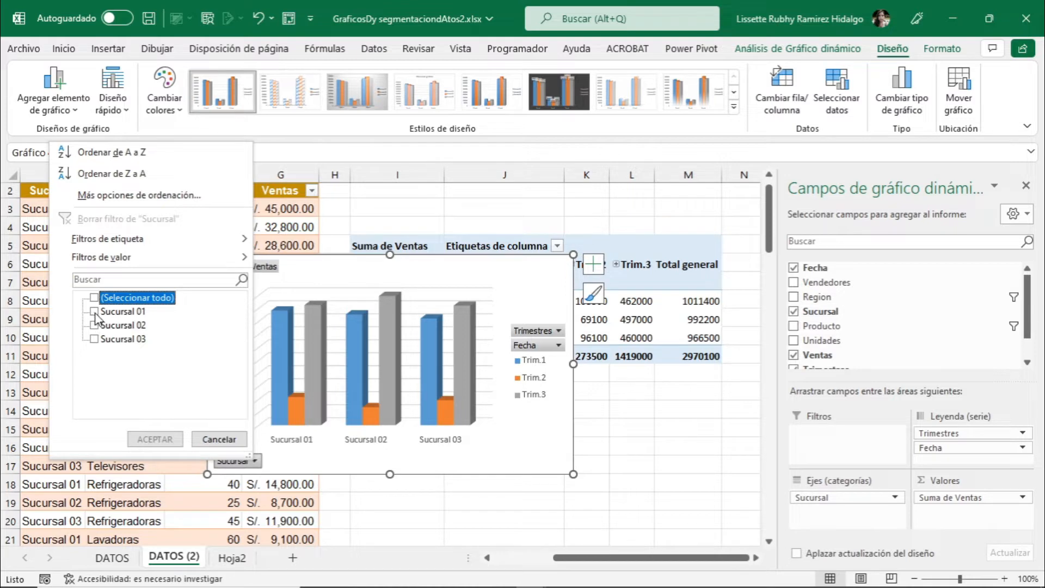
left_click(94, 312)
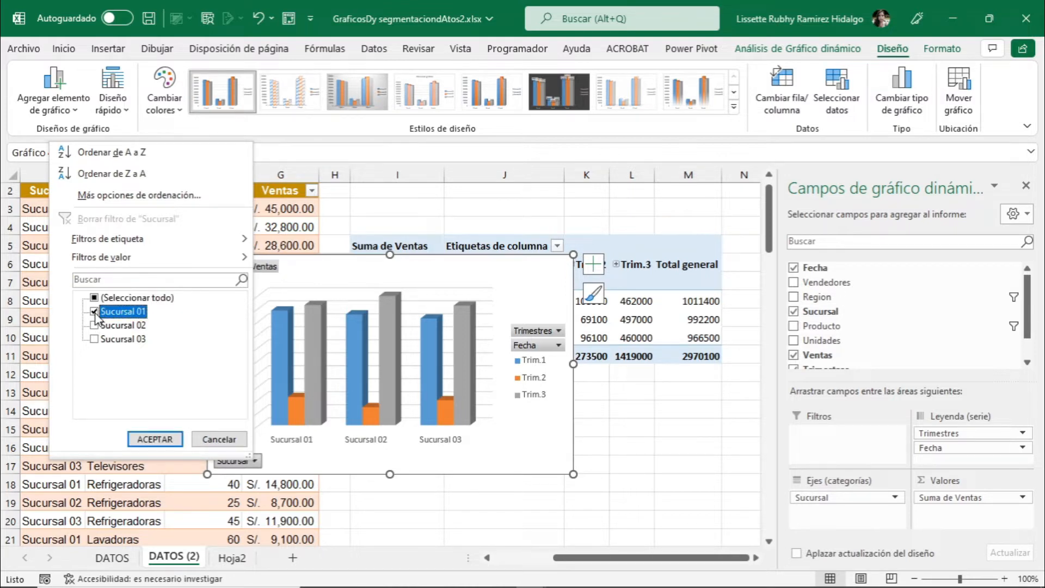
left_click(163, 441)
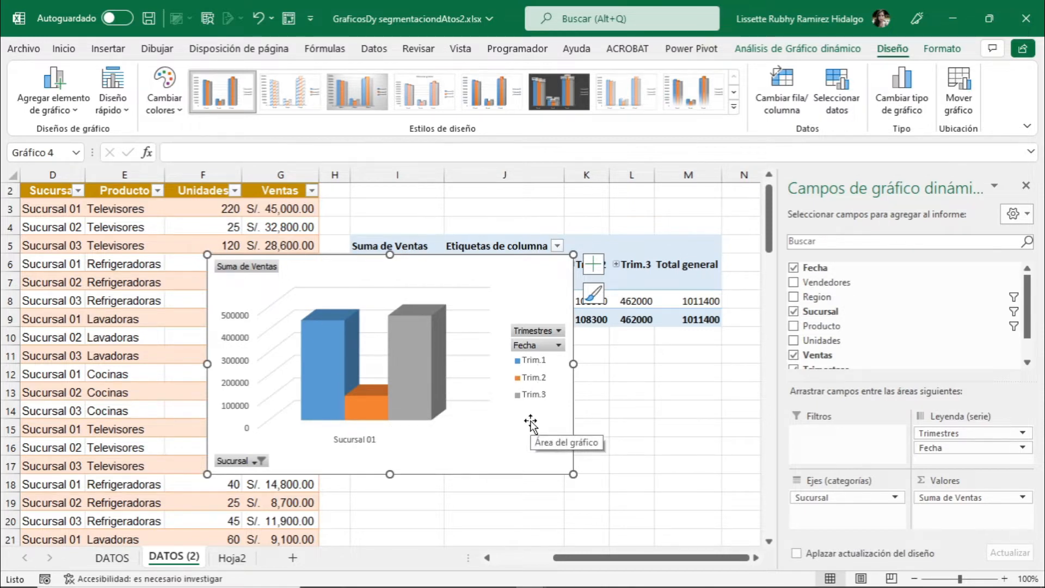
left_click(260, 461)
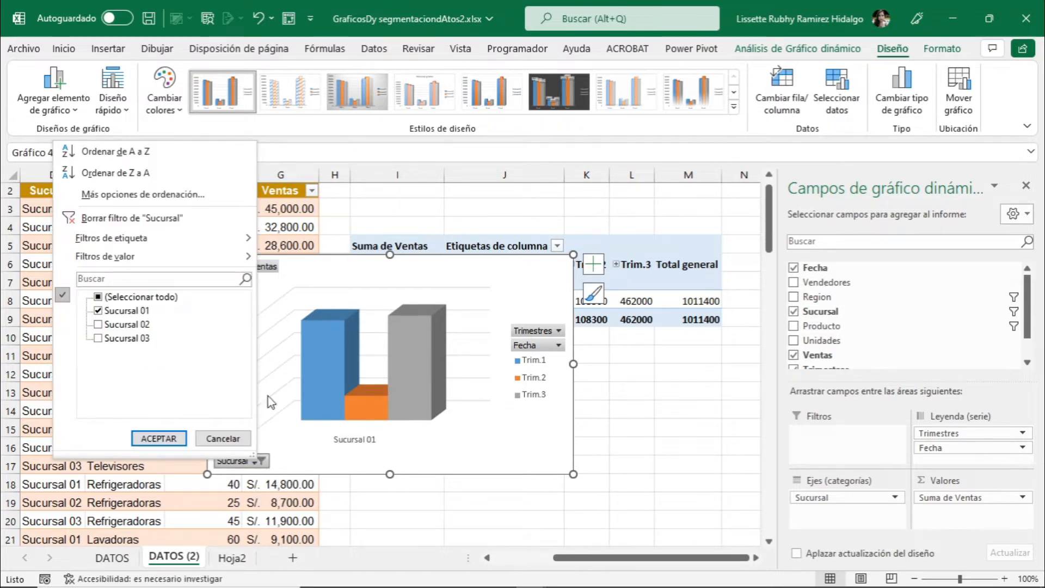
left_click(136, 220)
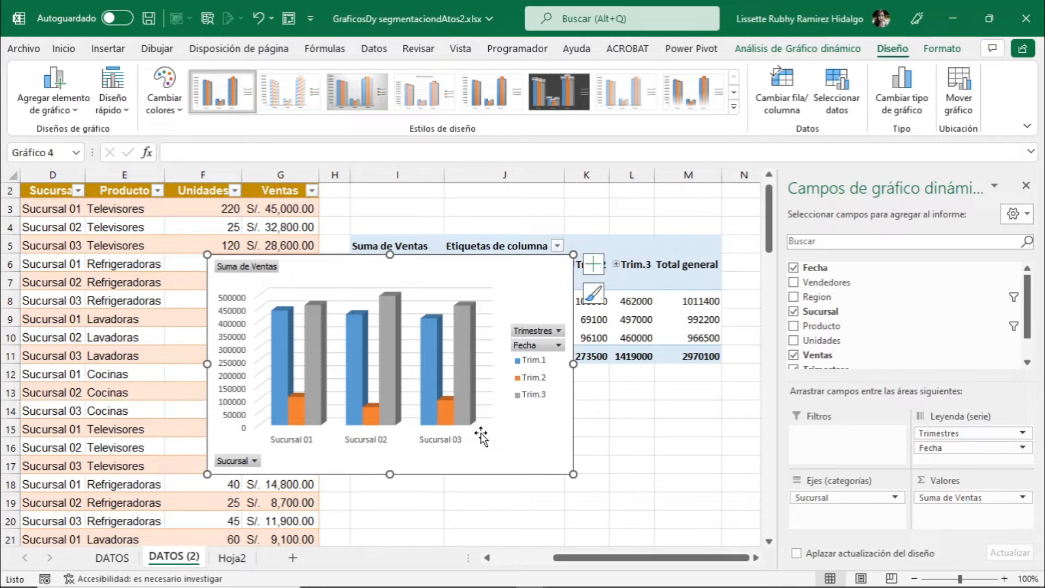
- Move the pivot chart directly below the pivot table so it covers neither the source data nor the pivot table
left_click_drag(481, 435, 622, 435)
scroll(620, 436, "down", 2)
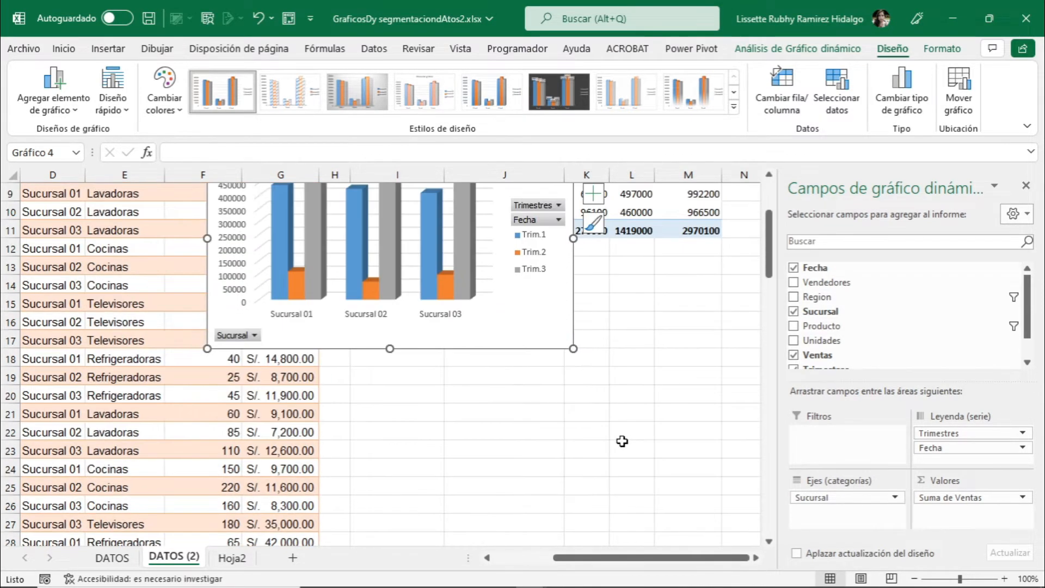
left_click_drag(556, 341, 692, 474)
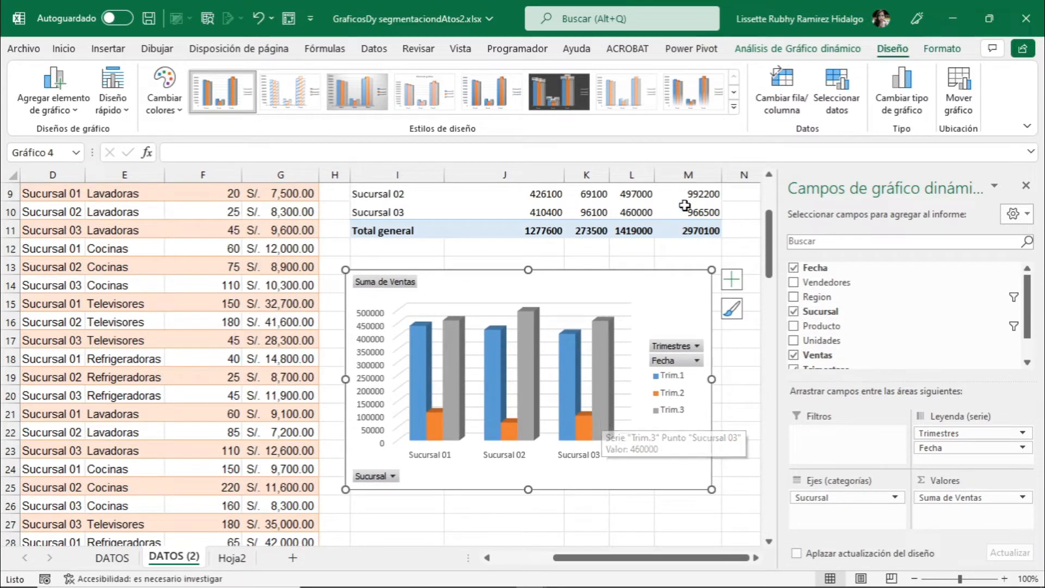
- Insert slicers for the Sucursal and Producto fields of the pivot chart
left_click(792, 51)
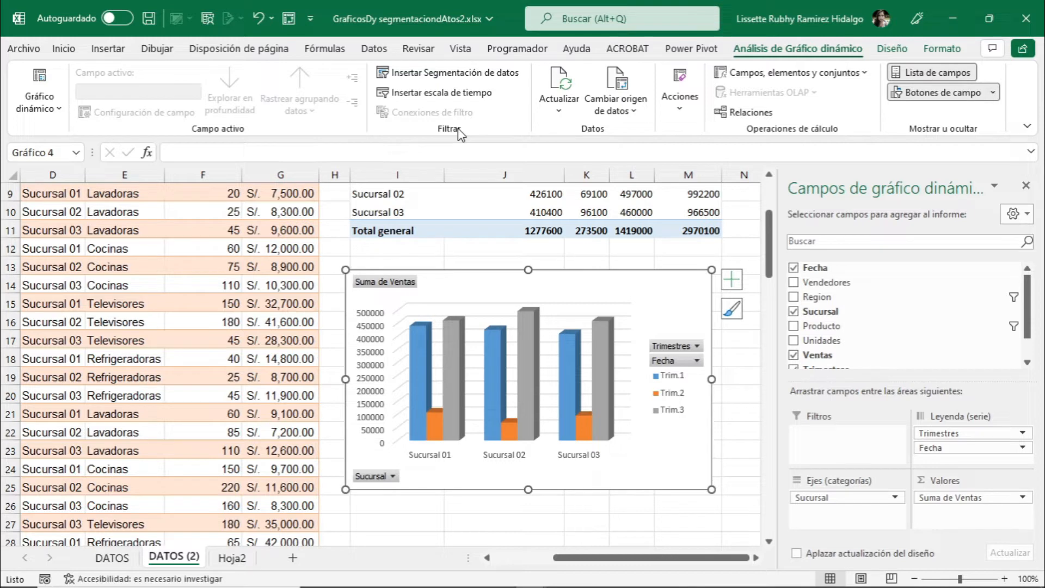
left_click(456, 73)
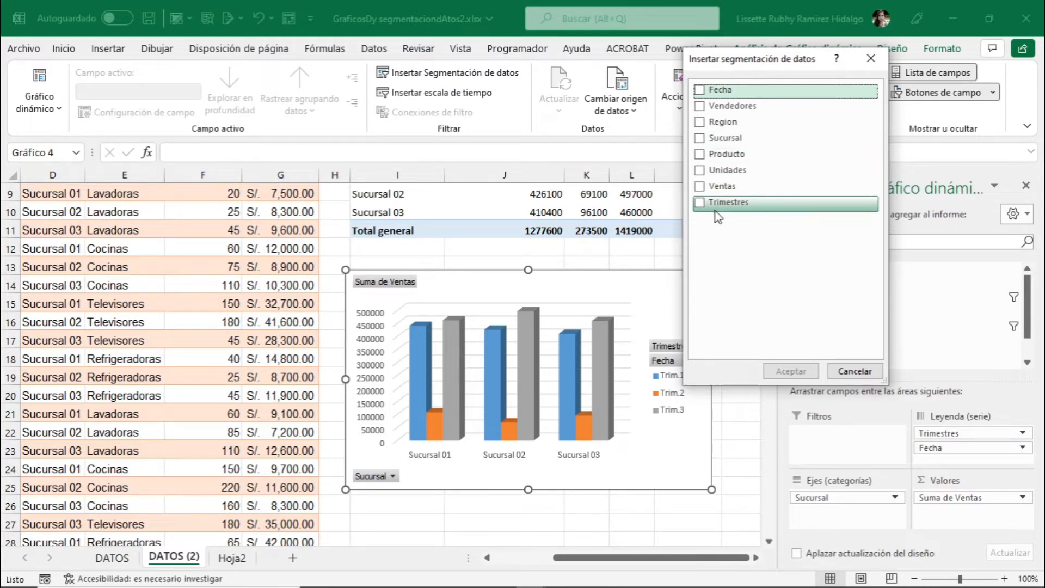
left_click(702, 140)
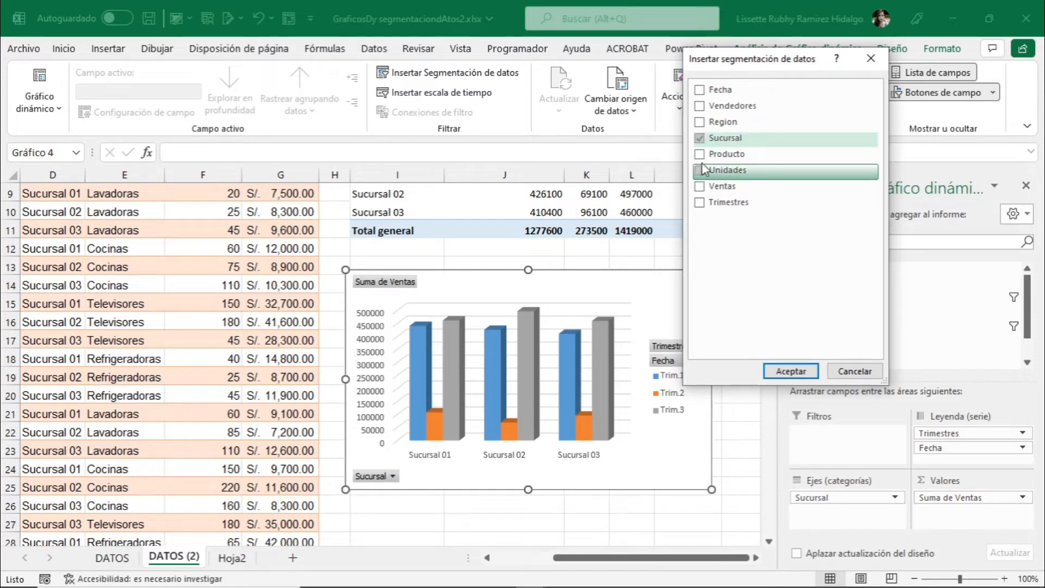
left_click(702, 156)
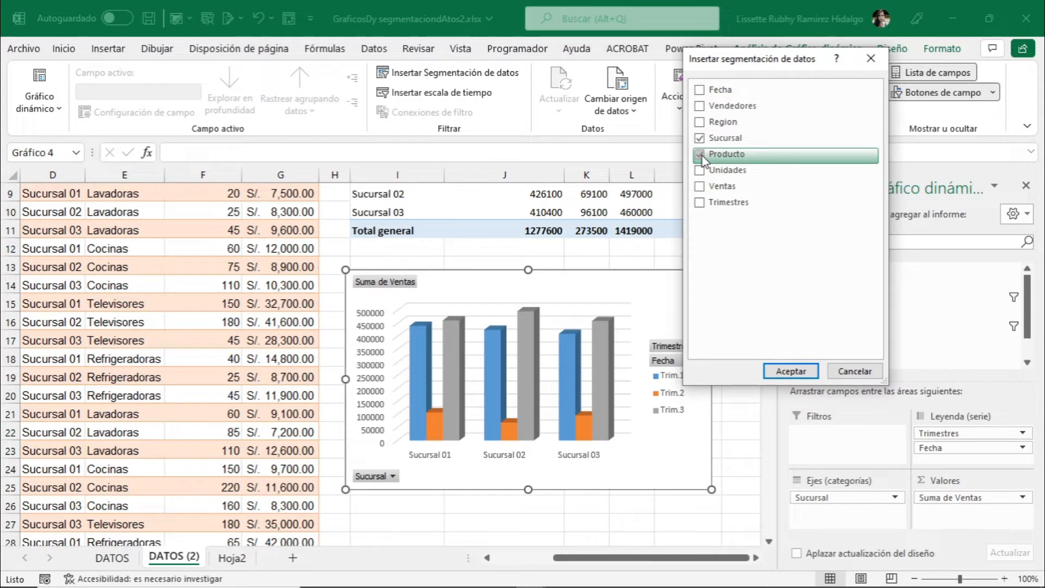
left_click(791, 372)
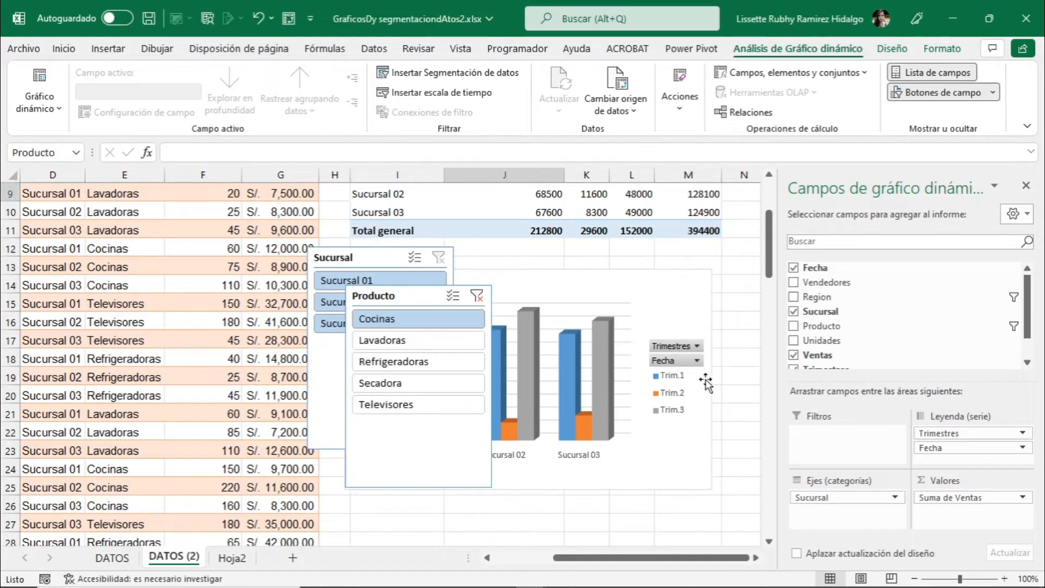
- Move the Producto slicer beside the pivot chart, keeping Cocinas selected, and place the Sucursal slicer directly below it
left_click(373, 320)
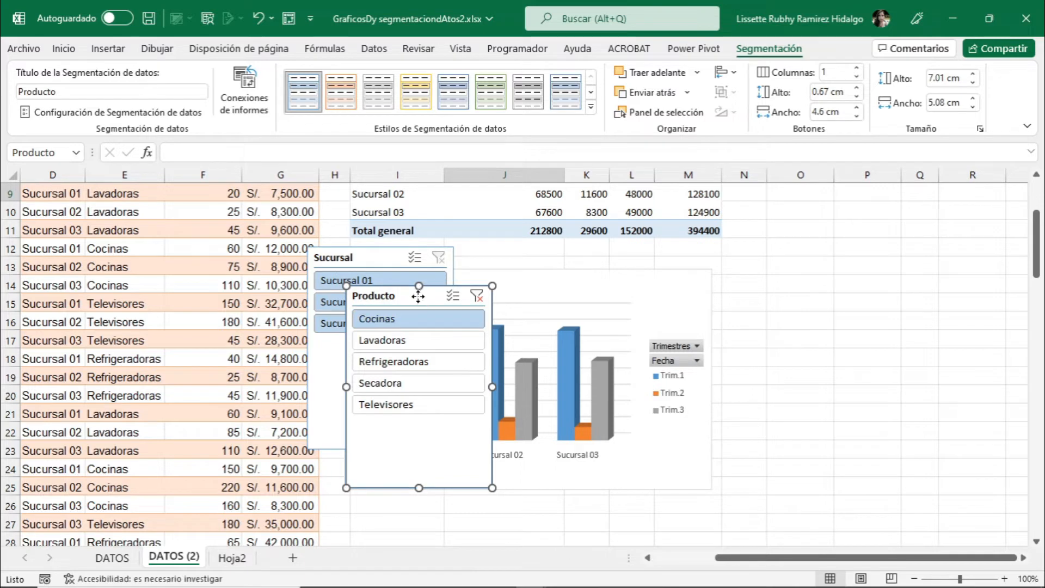
left_click_drag(418, 297, 829, 221)
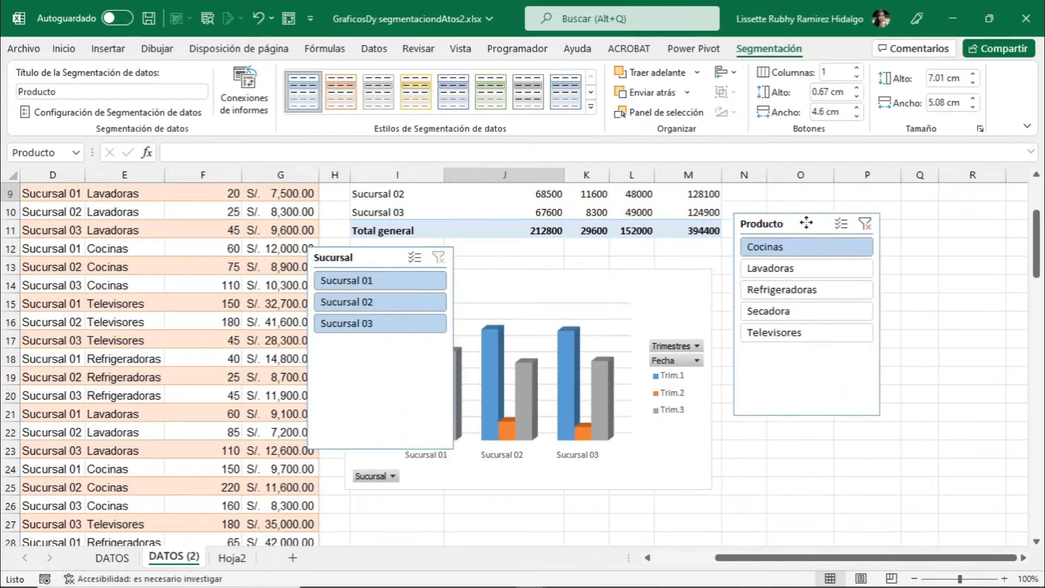
left_click_drag(359, 260, 792, 432)
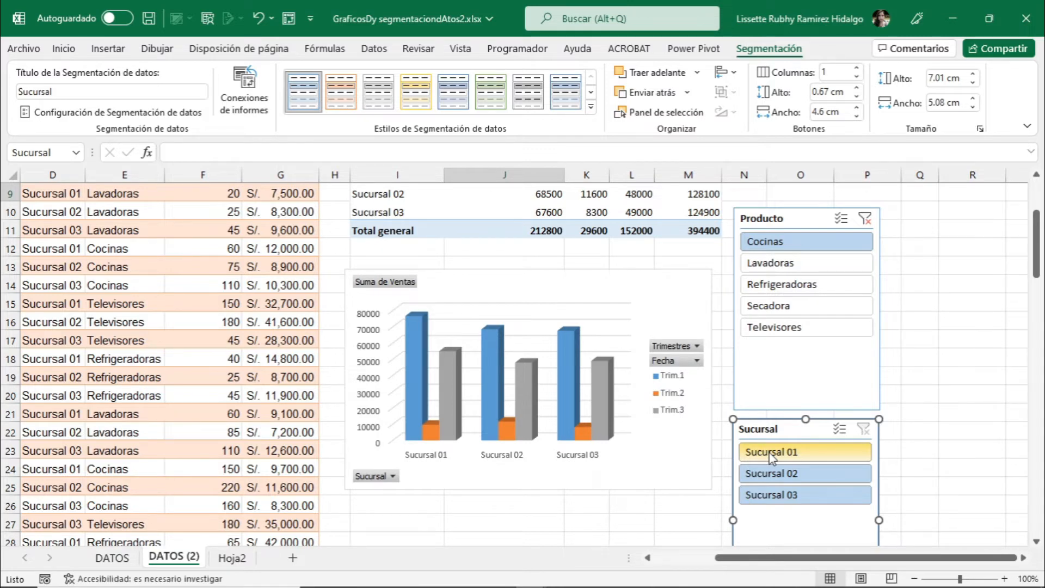
- Exclude Sucursal 03 with multi-select enabled in the Sucursal slicer, and clear the slicer's filter
left_click(840, 430)
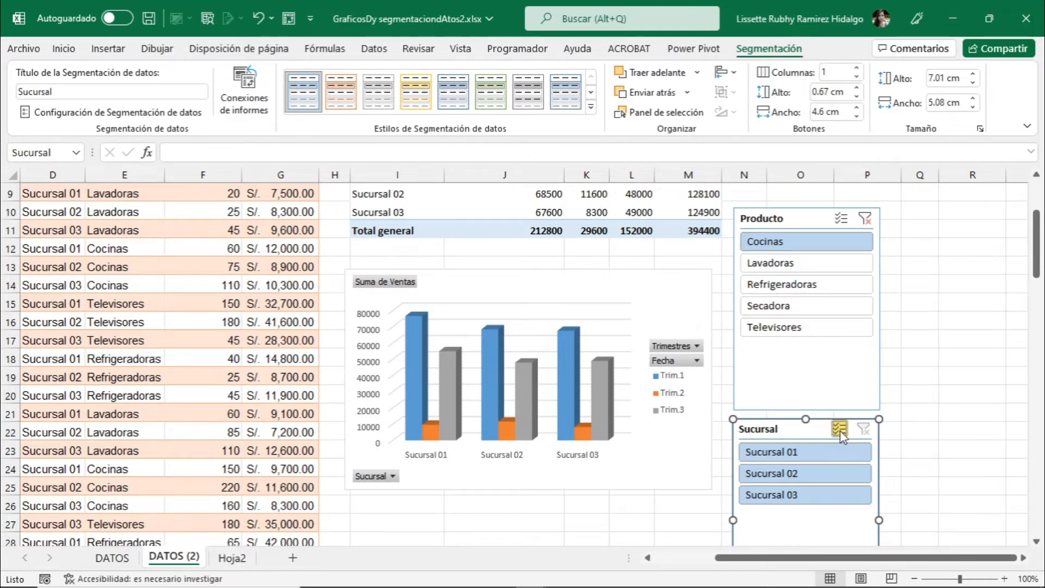
left_click(815, 504)
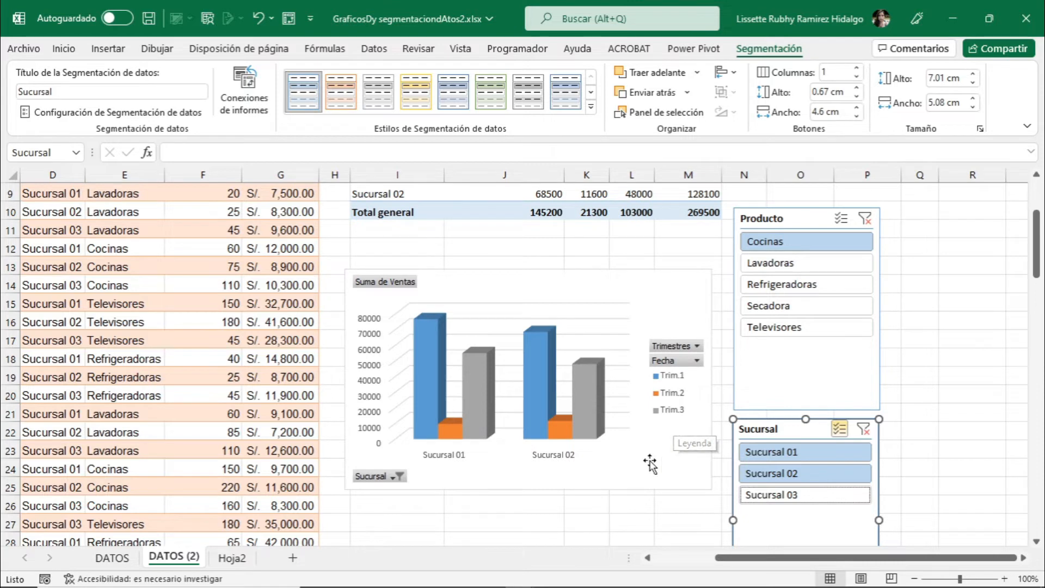
left_click(864, 430)
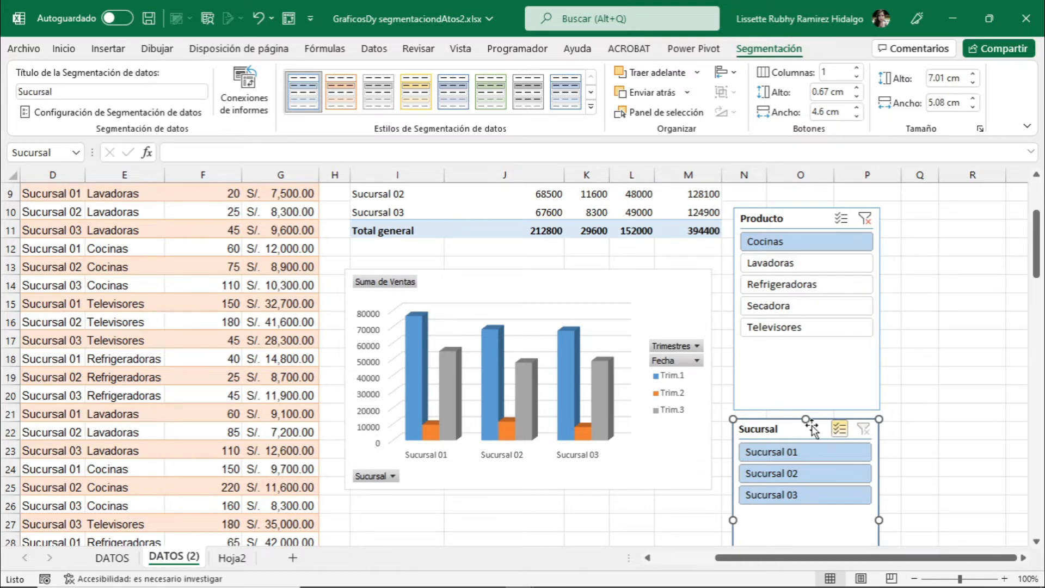
right_click(842, 524)
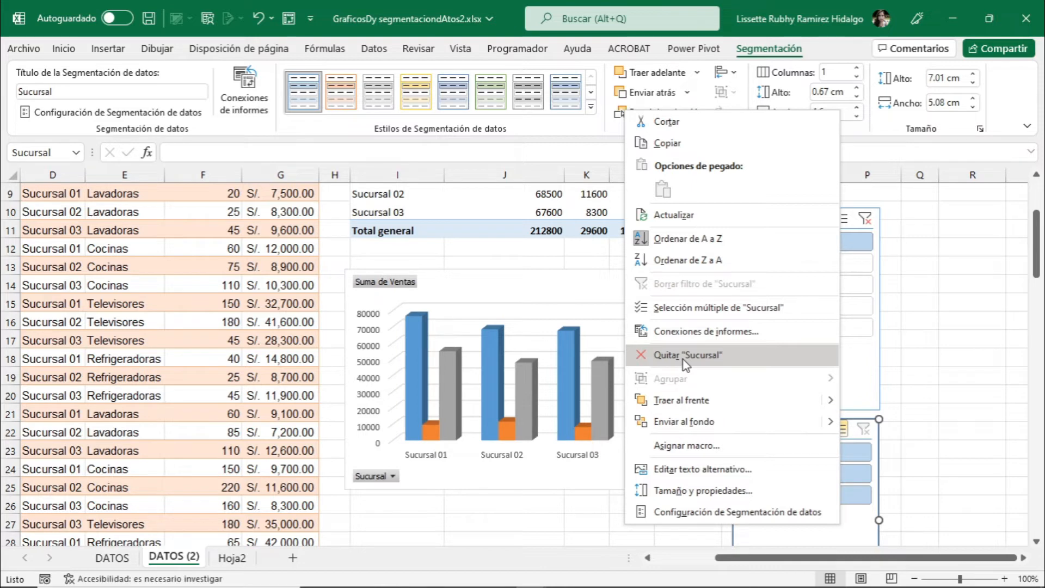
left_click(847, 531)
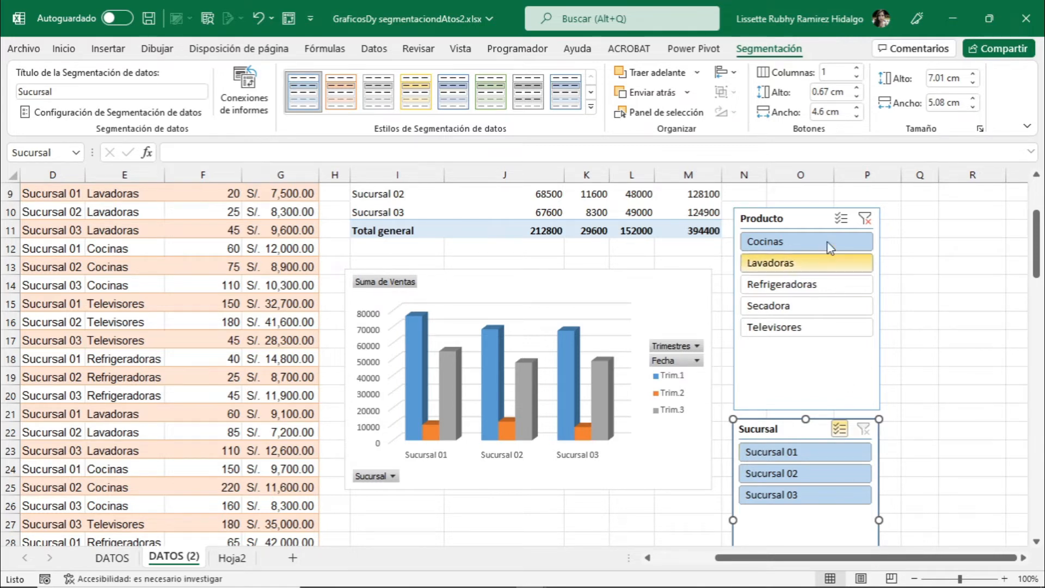
- Enable multi-select in the Producto slicer and add Refrigeradoras to the Cocinas selection
left_click(810, 222)
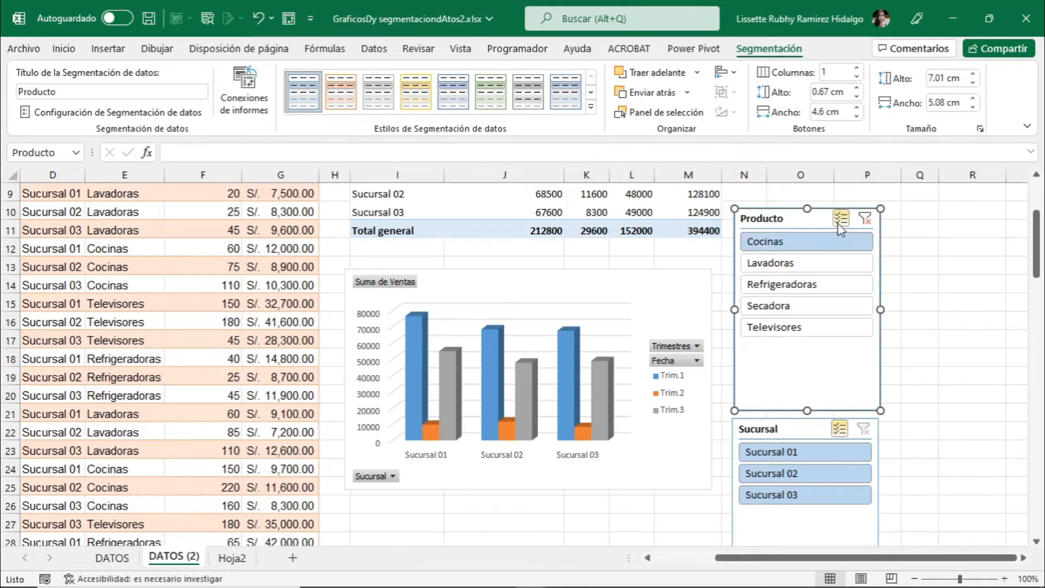
left_click(782, 289)
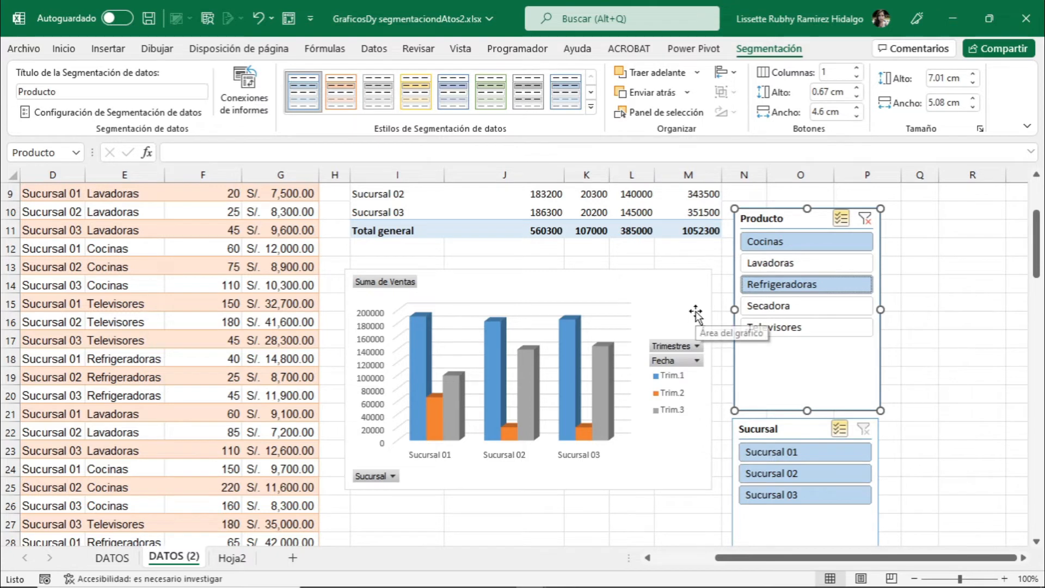
- Move the Producto slicer up beside the pivot table and place the Sucursal slicer directly below it
left_click_drag(1039, 272, 1039, 255)
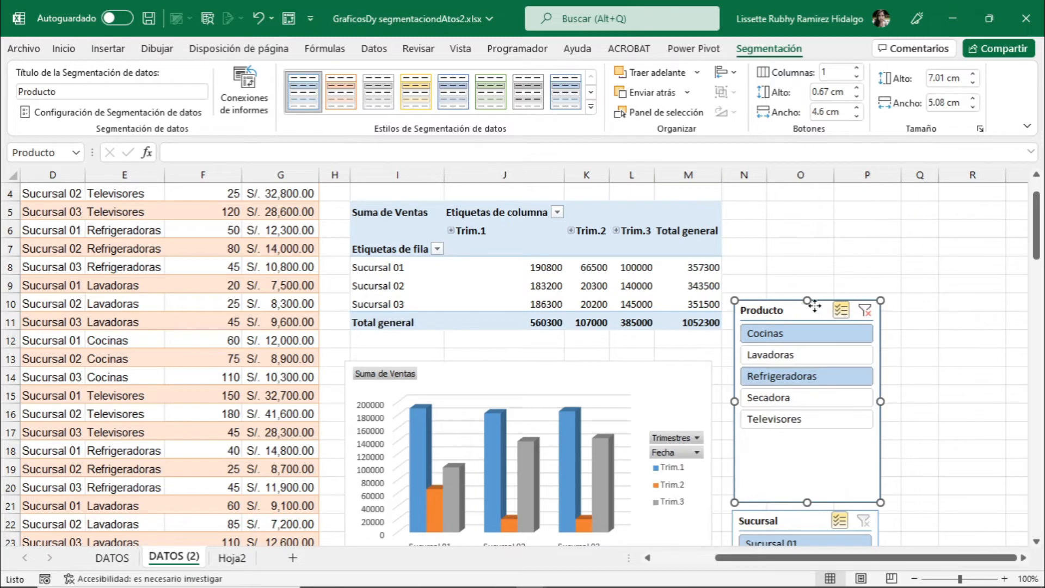
left_click_drag(815, 306, 854, 216)
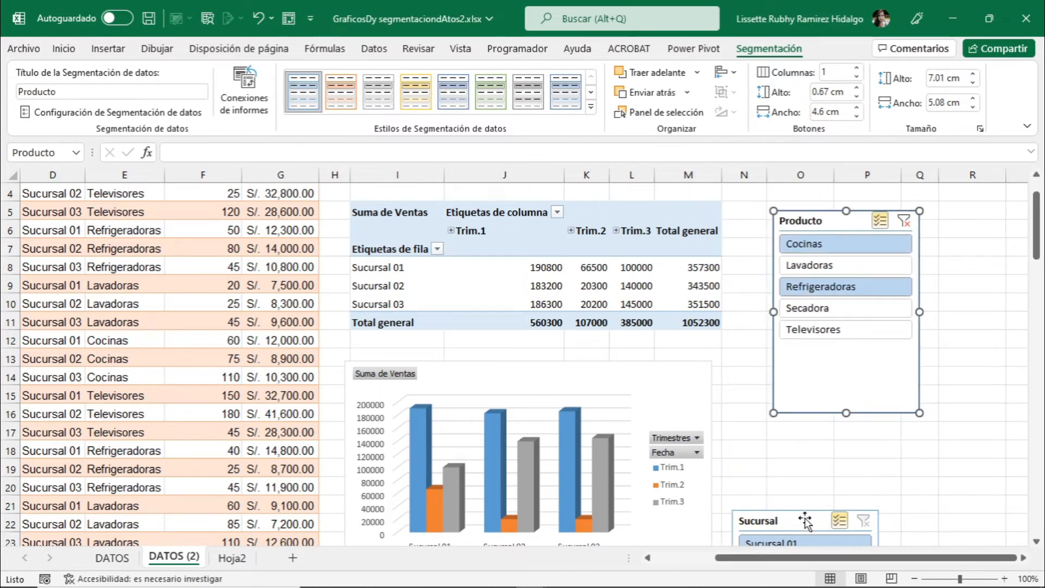
left_click_drag(805, 520, 845, 428)
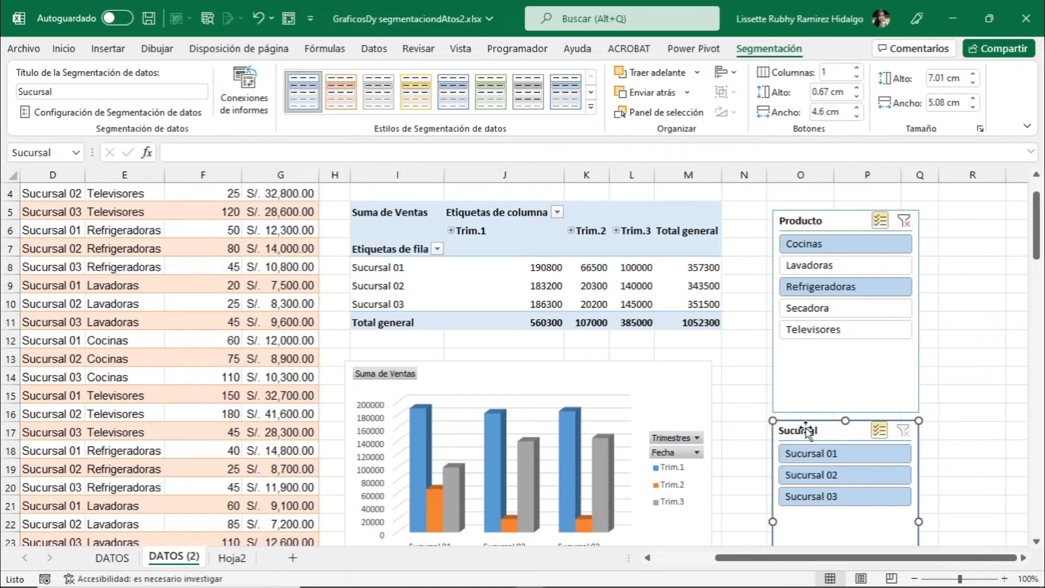
- Insert a timeline for the Fecha field of the pivot chart
left_click(619, 389)
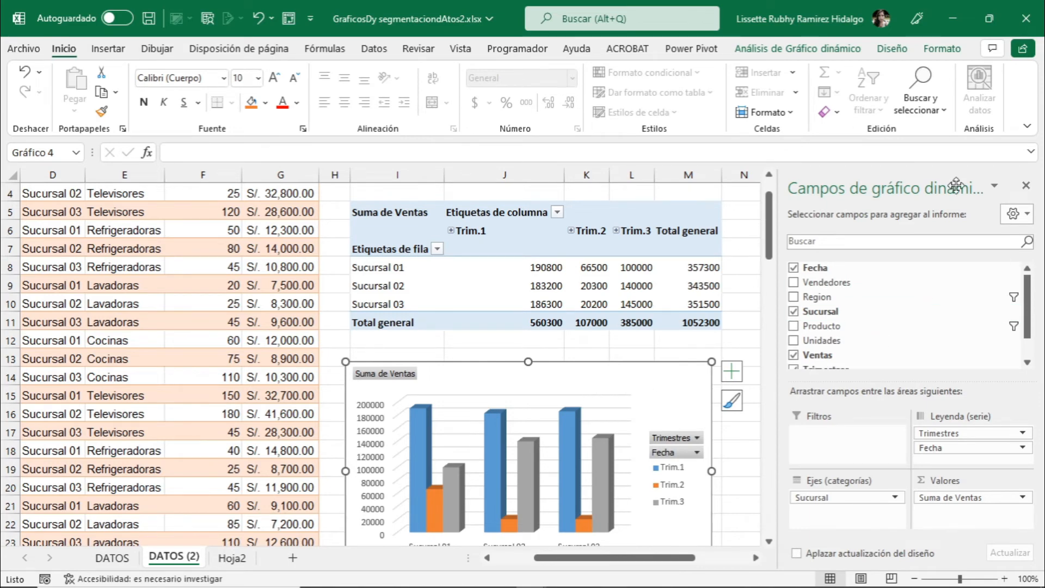
left_click(820, 54)
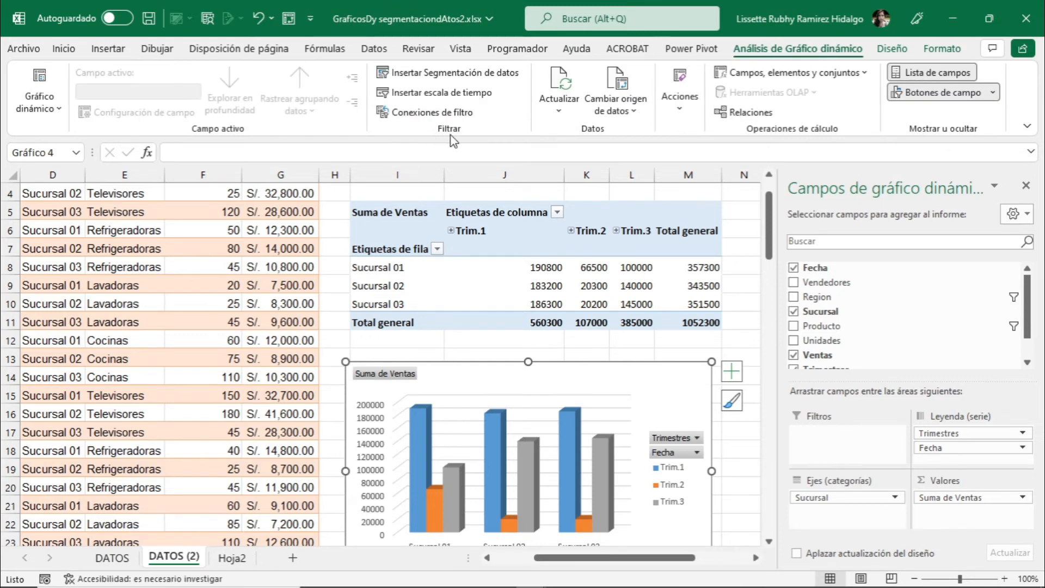
left_click(409, 93)
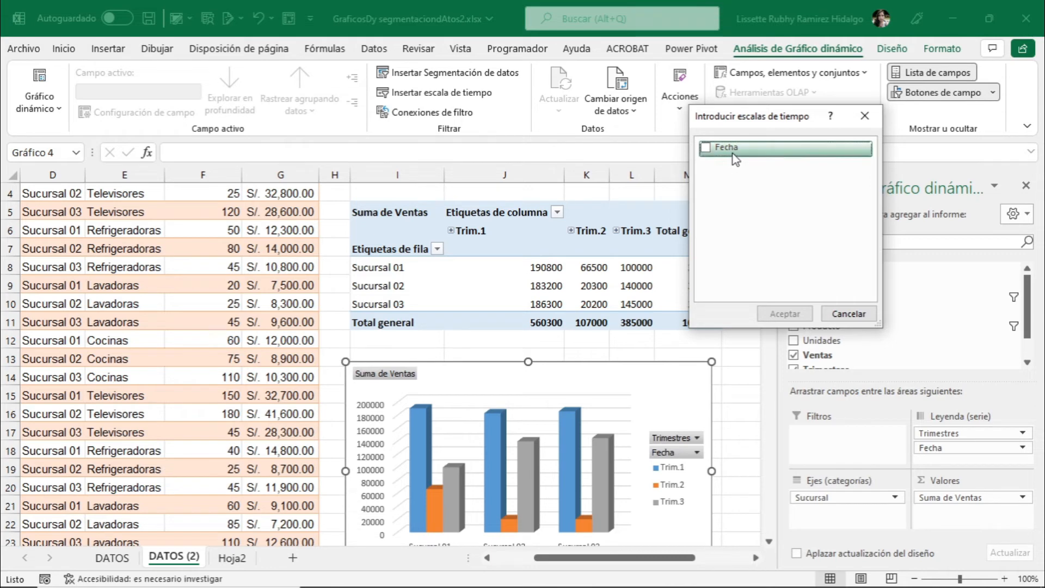
left_click(707, 147)
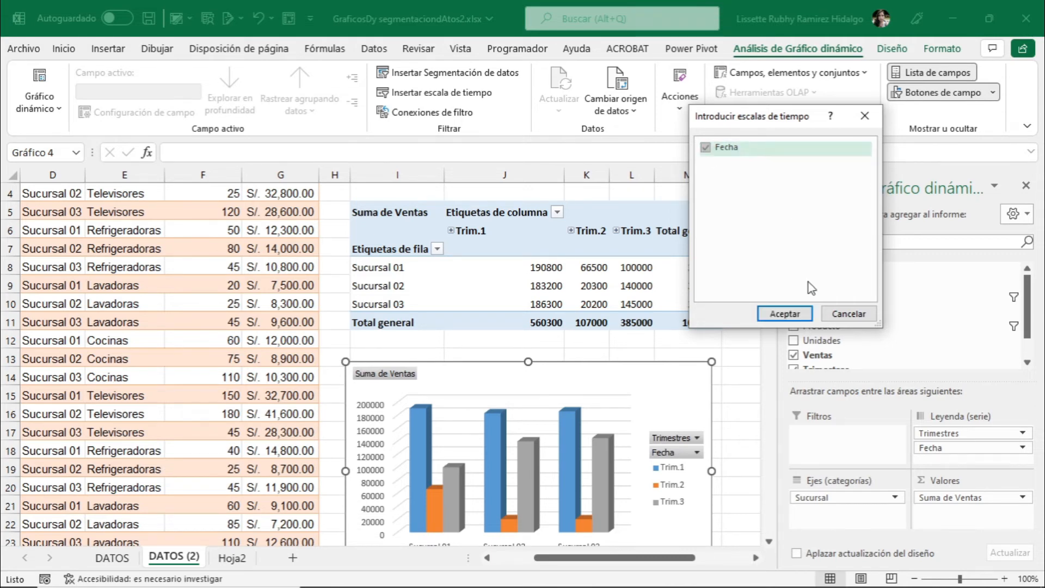
left_click(785, 314)
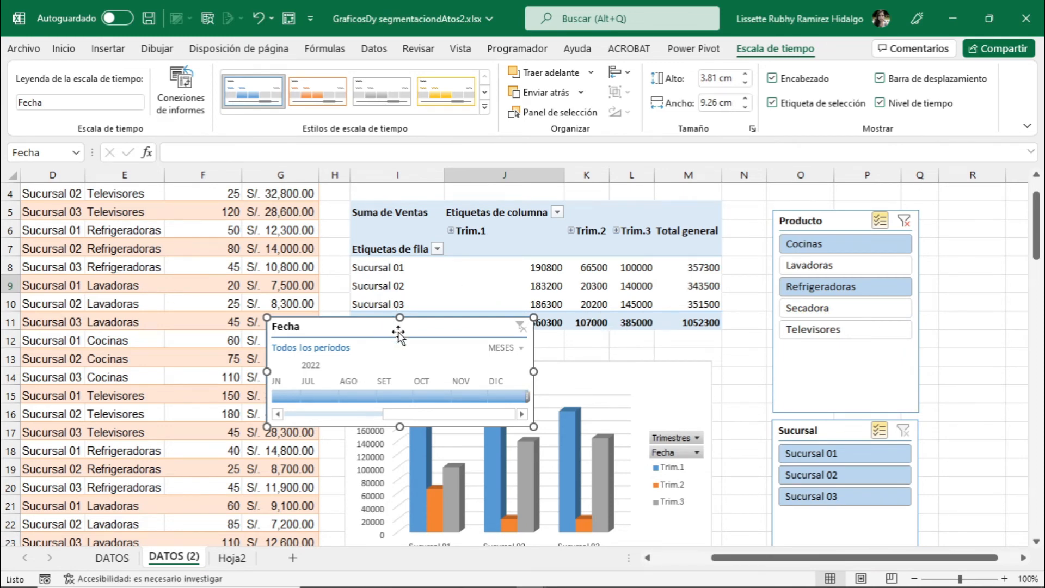
- Place the Fecha timeline beside the pivot table and arrange the Sucursal and Producto slicers side by side below it
left_click_drag(417, 328, 877, 203)
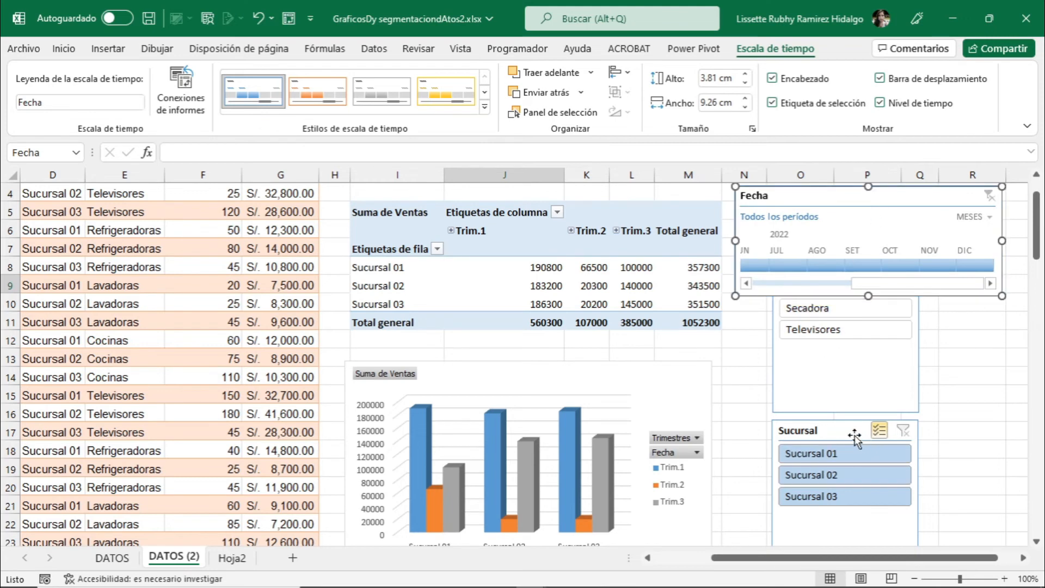
left_click_drag(851, 373, 1001, 536)
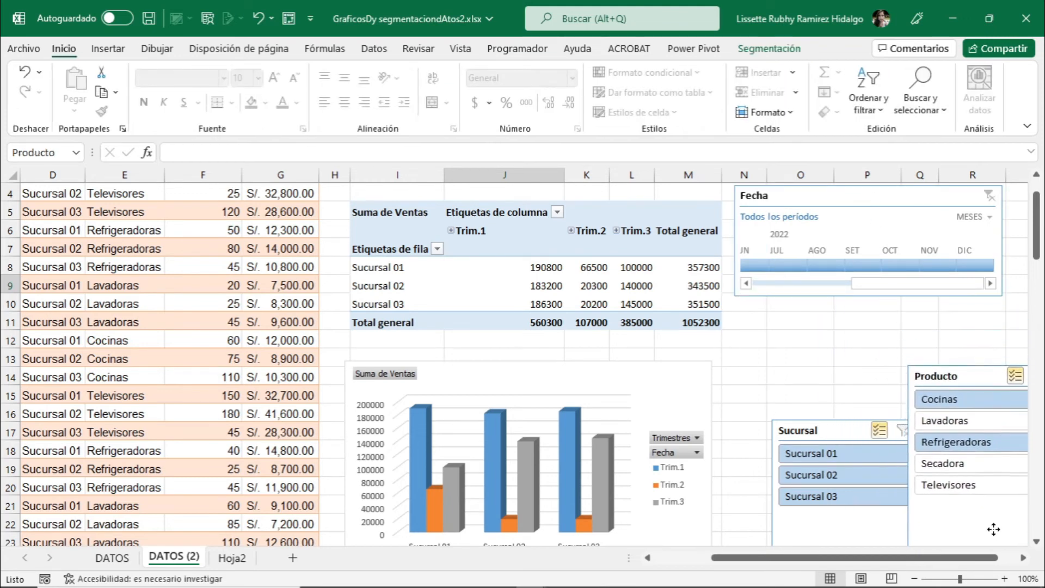
left_click_drag(821, 422, 780, 393)
left_click_drag(962, 386, 938, 403)
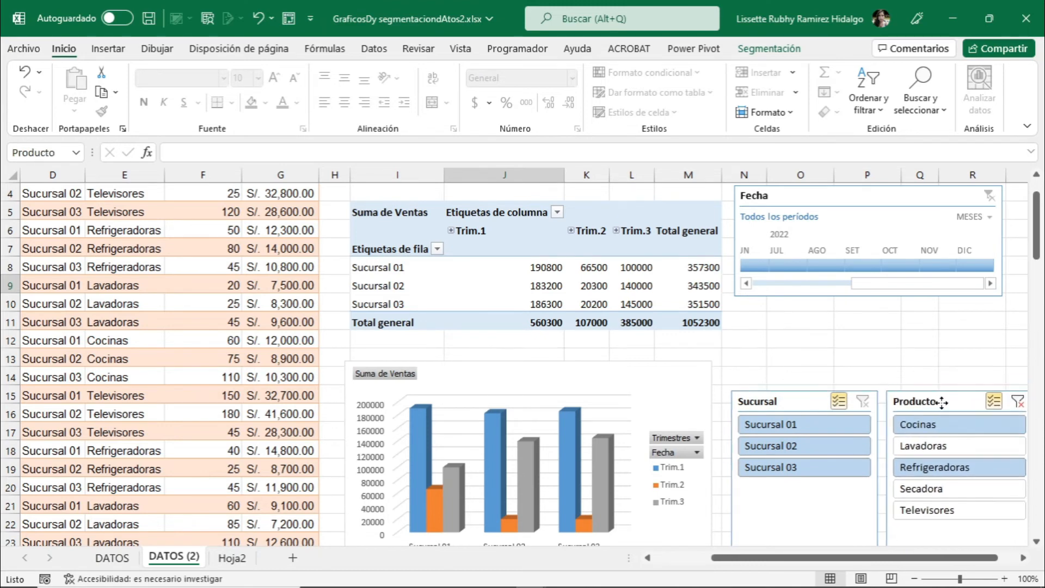
- Align the Fecha timeline with the pivot table's top edge, widen it, and set its time level to TRIMESTRES
left_click_drag(847, 199, 845, 215)
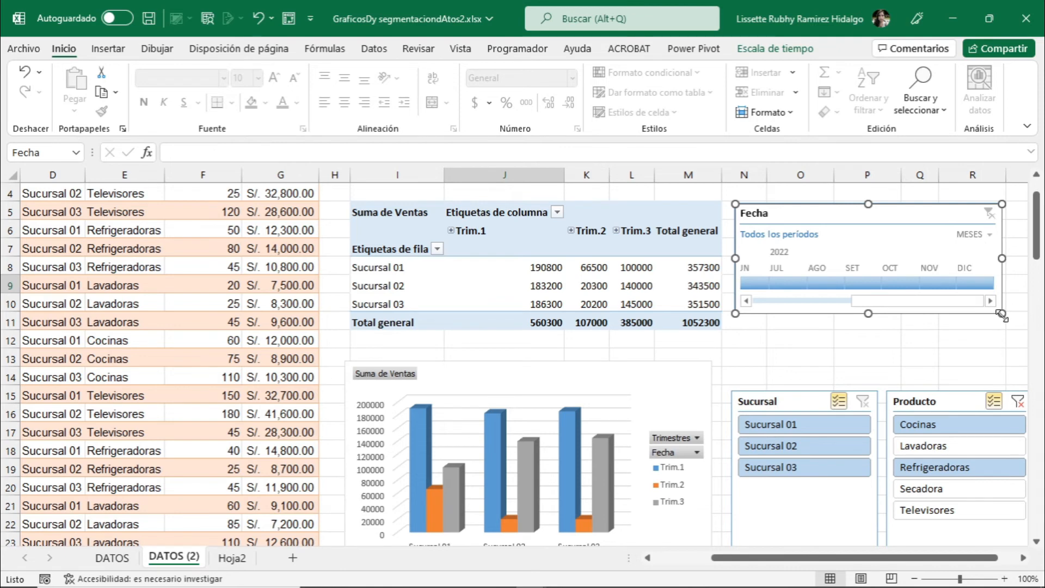
left_click_drag(1003, 314, 772, 322)
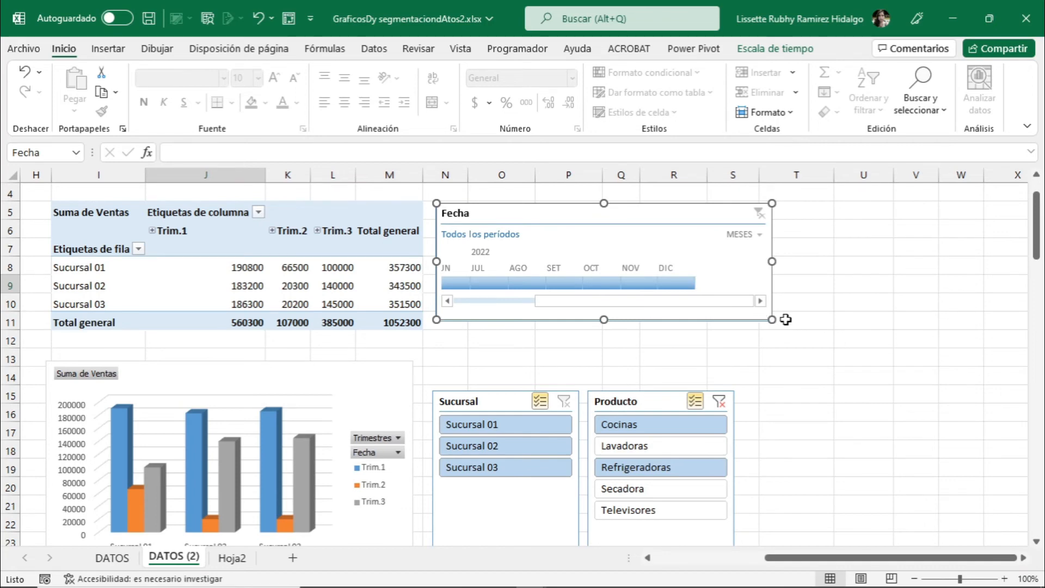
left_click(759, 236)
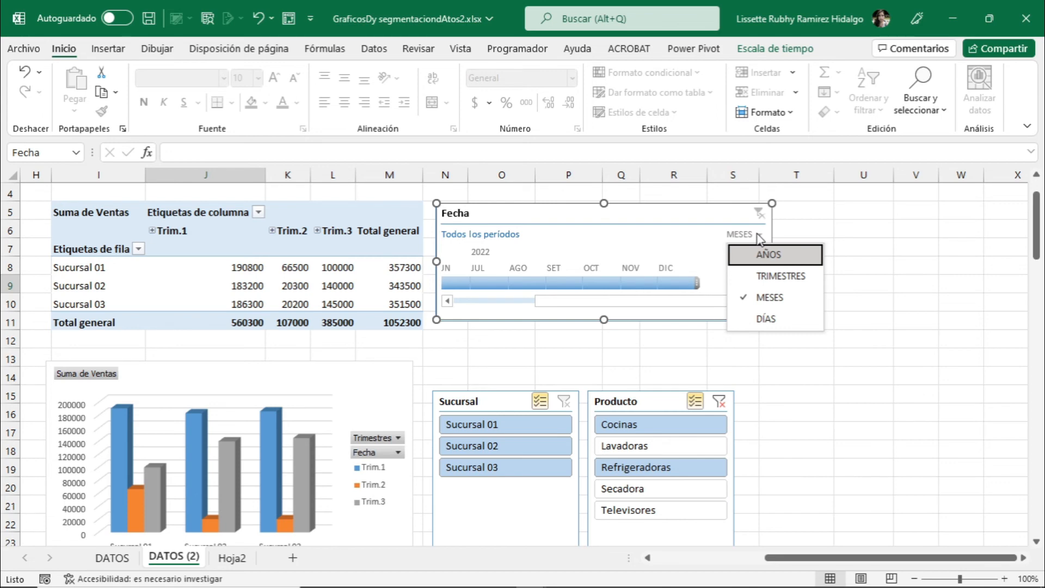
left_click(766, 277)
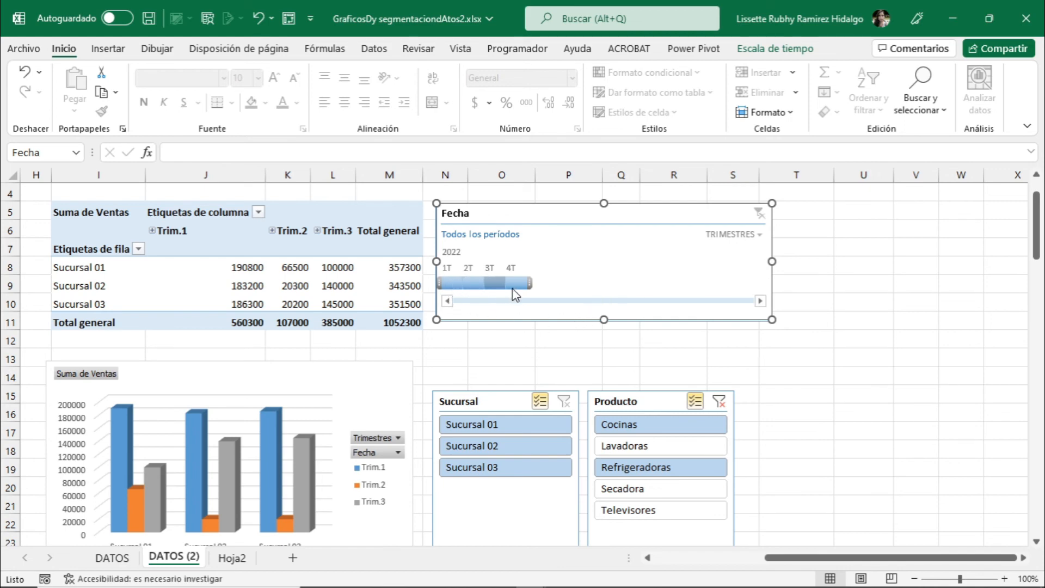
- Filter the pivot chart to the second quarter of 2022 with the Fecha timeline and inspect the whole chart
left_click(472, 289)
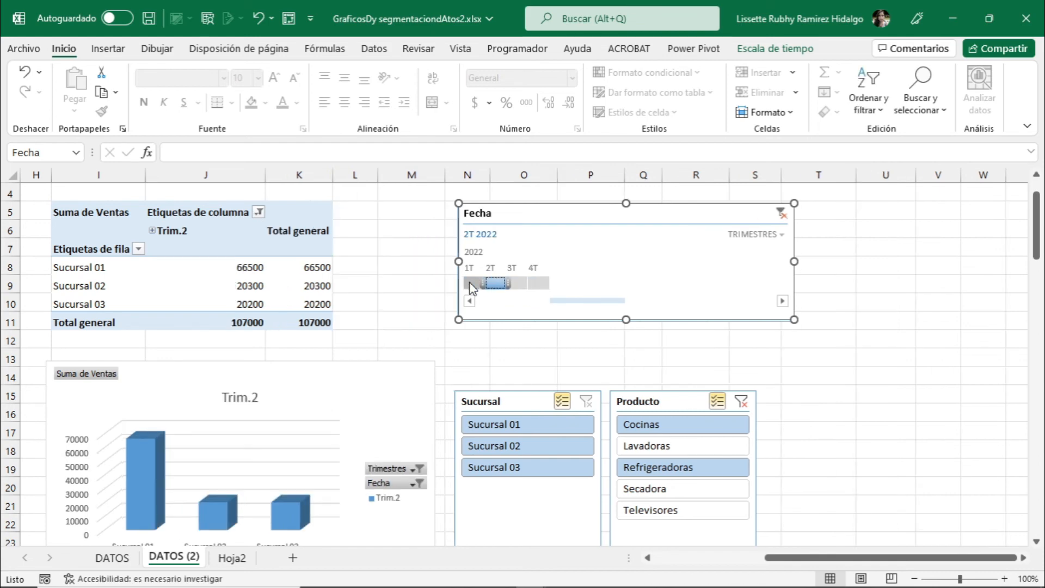
scroll(914, 392, "down", 1)
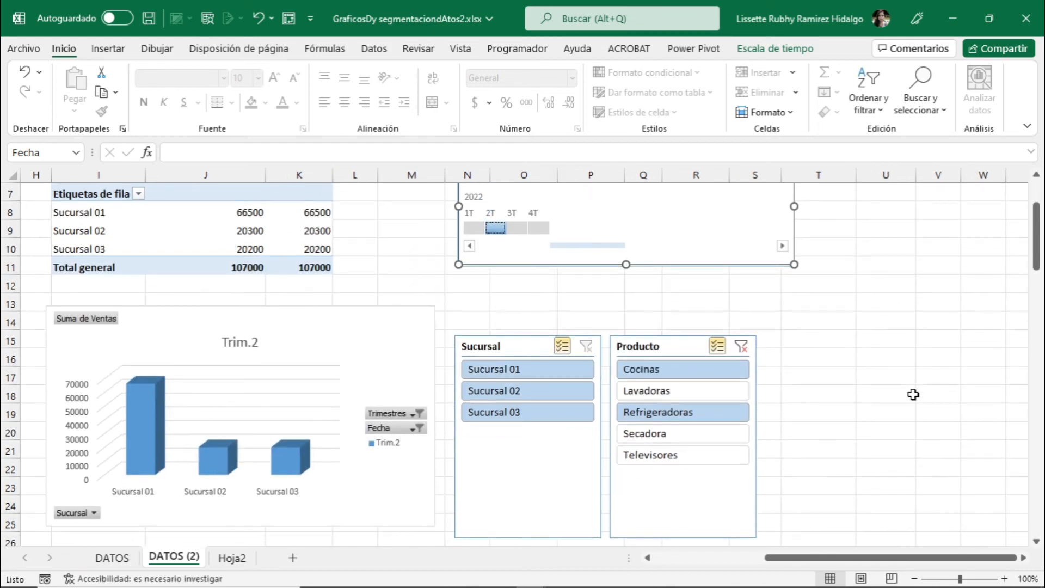
scroll(914, 394, "up", 1)
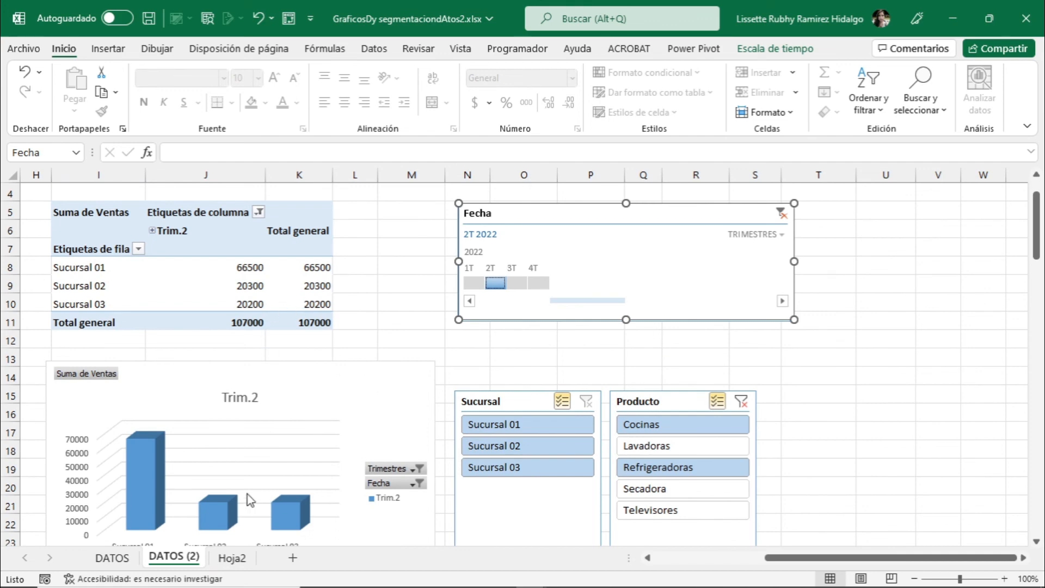
- Select the third quarter of 2022 in the Fecha timeline and extend the range back to the first quarter
left_click(512, 283)
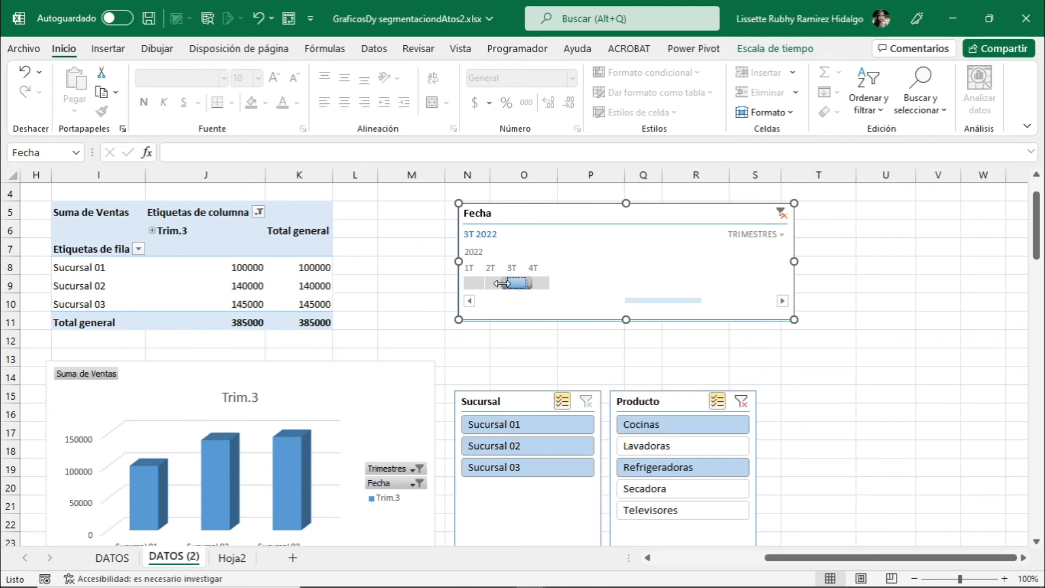
left_click_drag(502, 283, 487, 283)
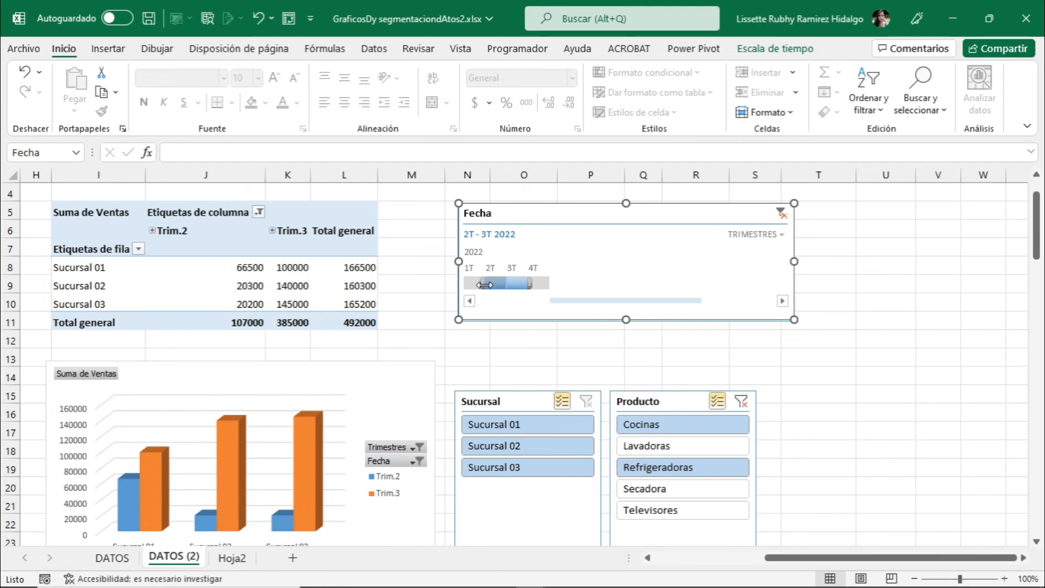
left_click_drag(485, 285, 463, 284)
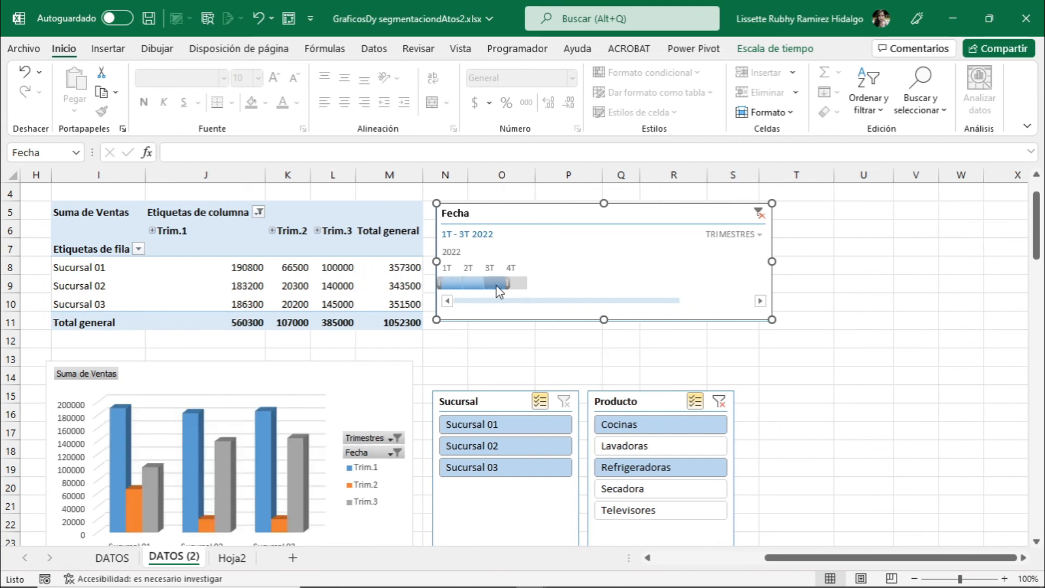
- Select the second quarter of 2022 in the Fecha timeline and extend the range forward to the third quarter
left_click(479, 291)
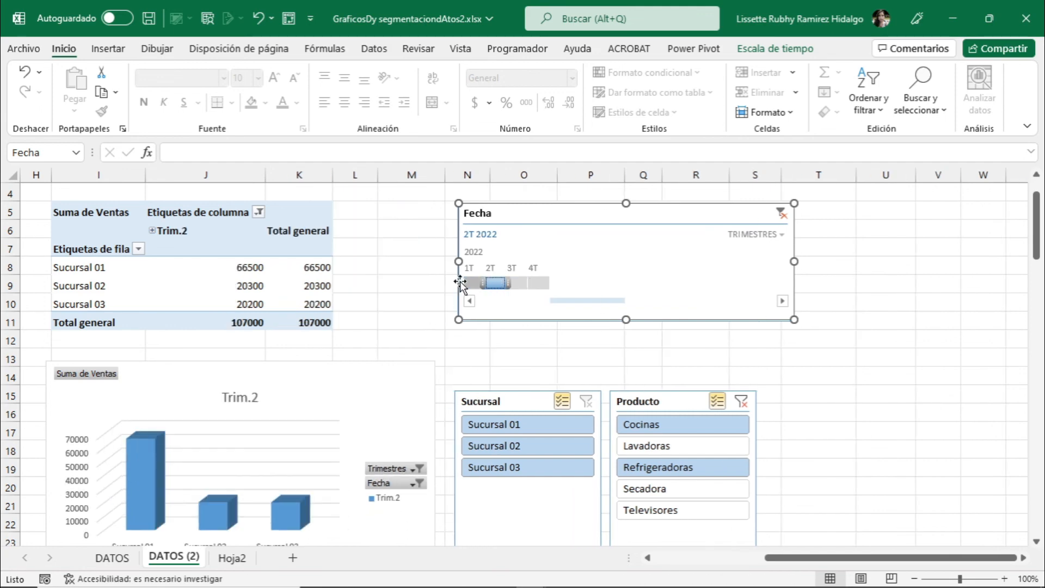
left_click_drag(510, 283, 531, 283)
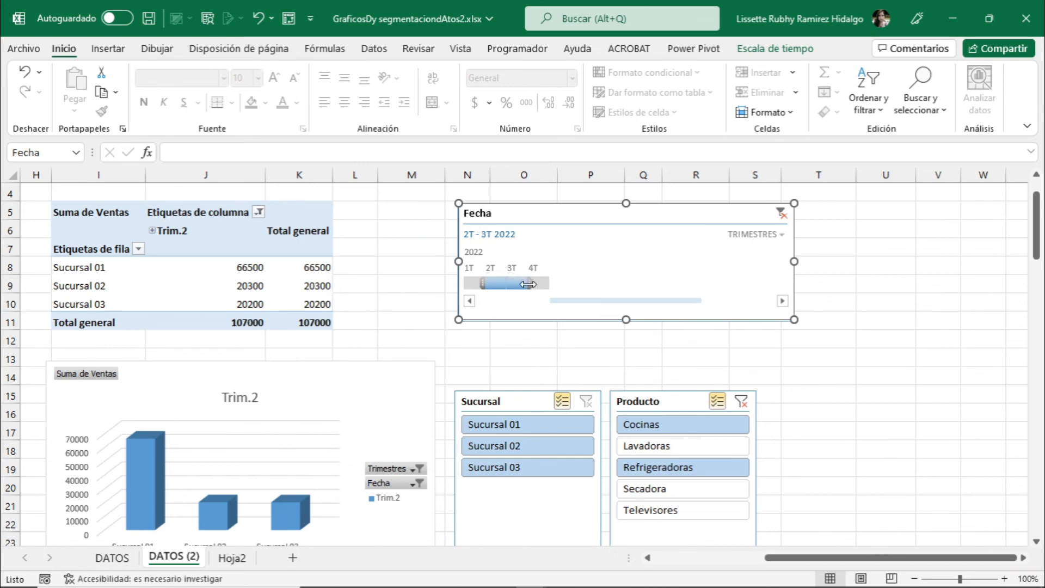